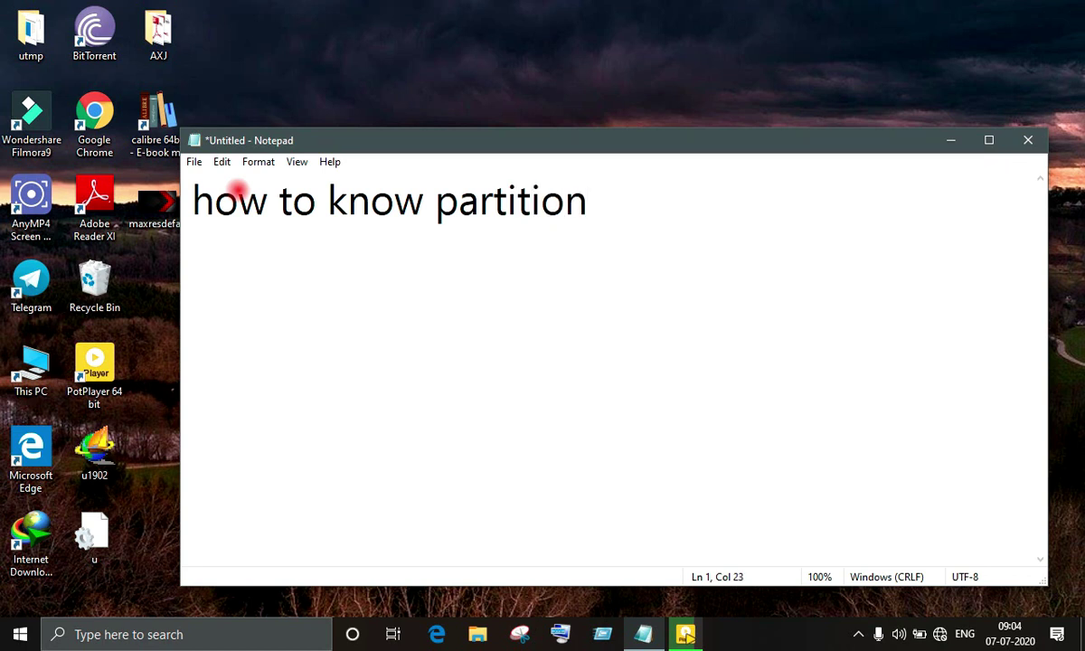
Complete the first line by adding "style: MBR or GPT?" after "how to know partition", and start a new line
text(style)
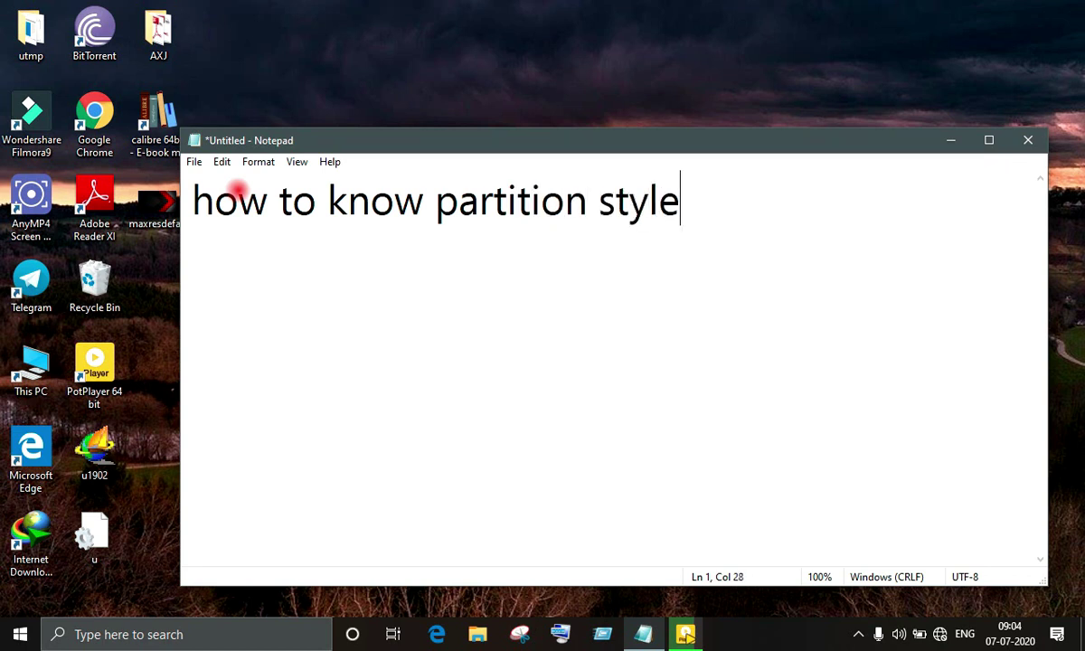
text(")
key(BackSpace)
text(: M)
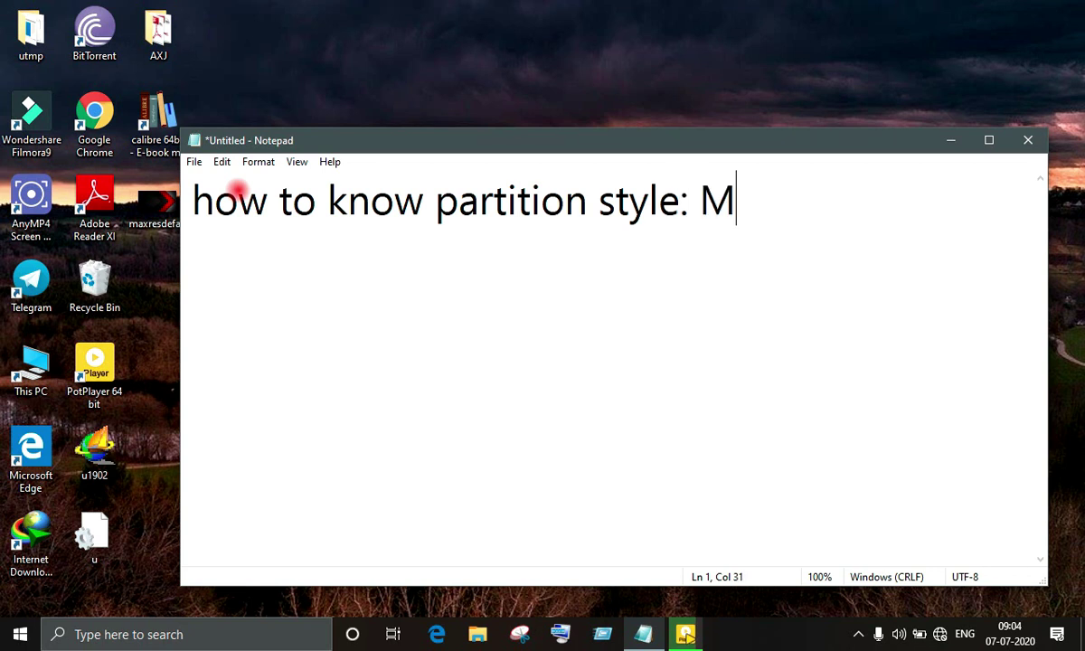
text(BR )
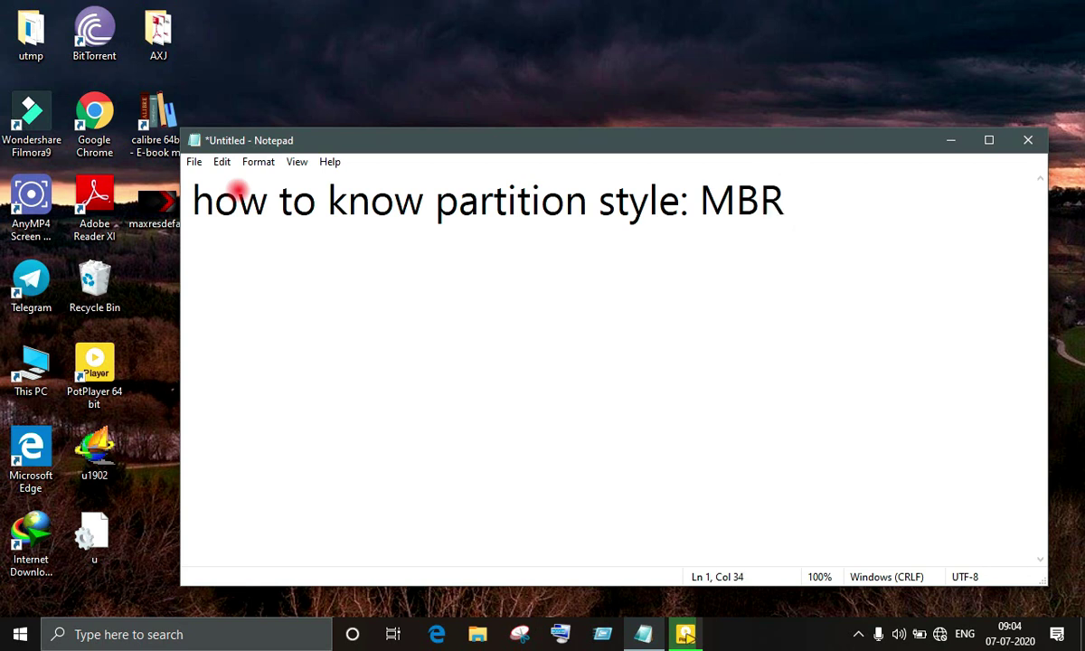
text(or GP)
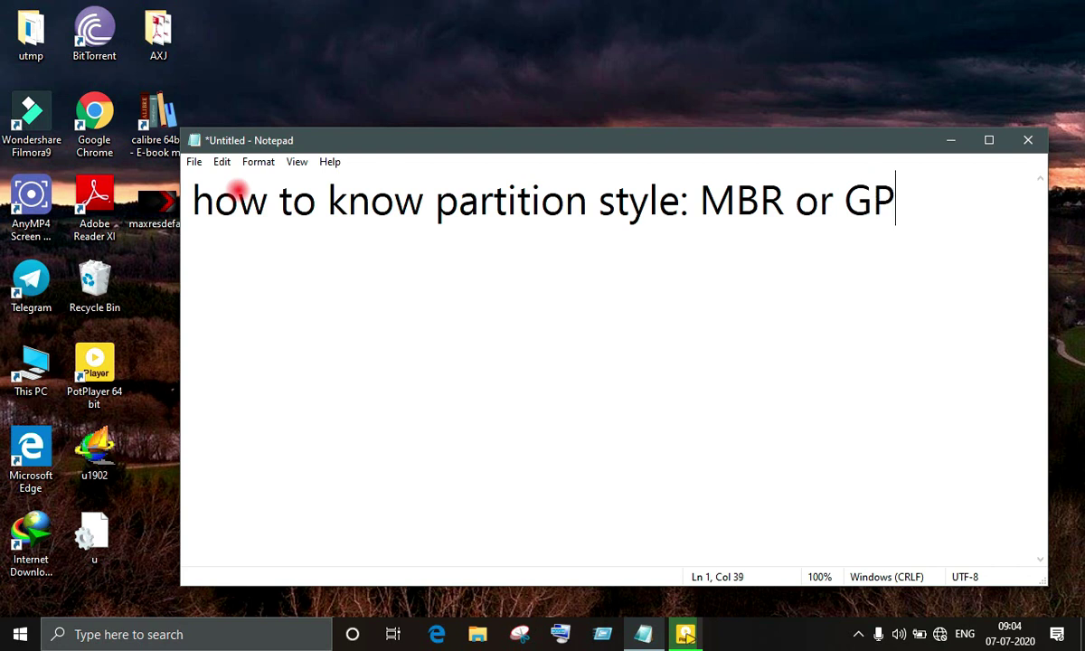
text(T?)
key(Return)
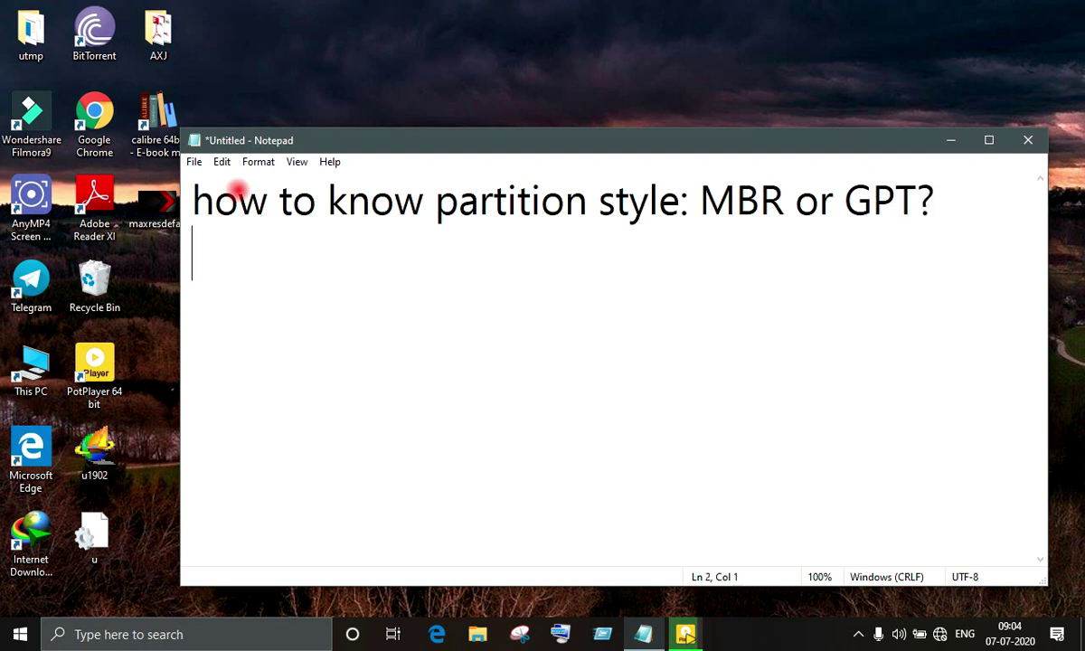
Write "first go to disk management" as the second line of the note
text(fir)
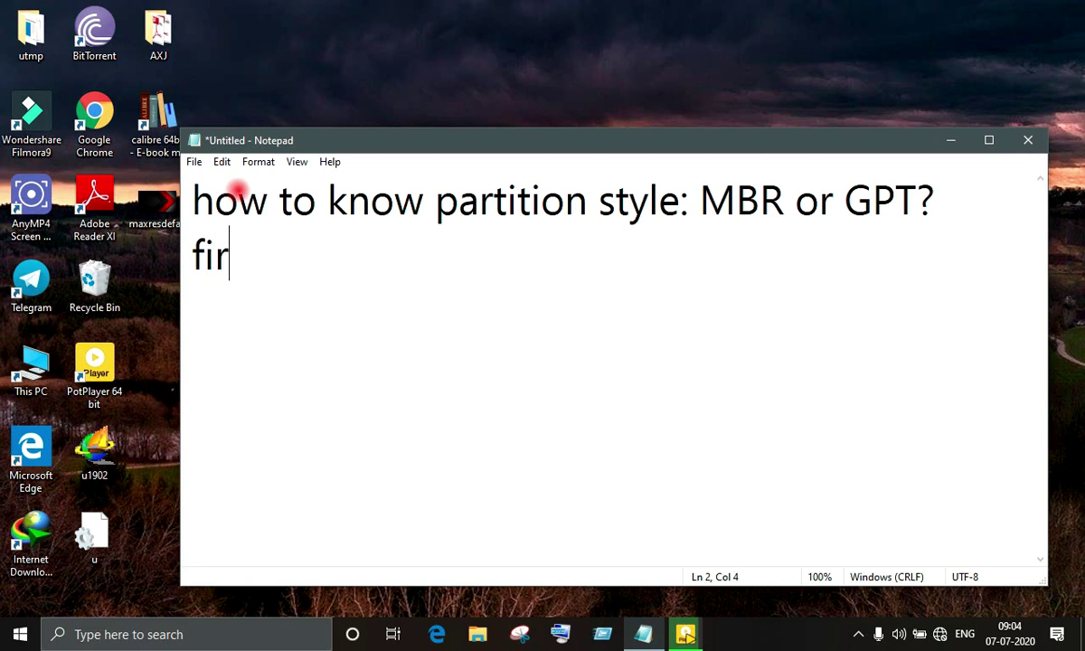
text(st )
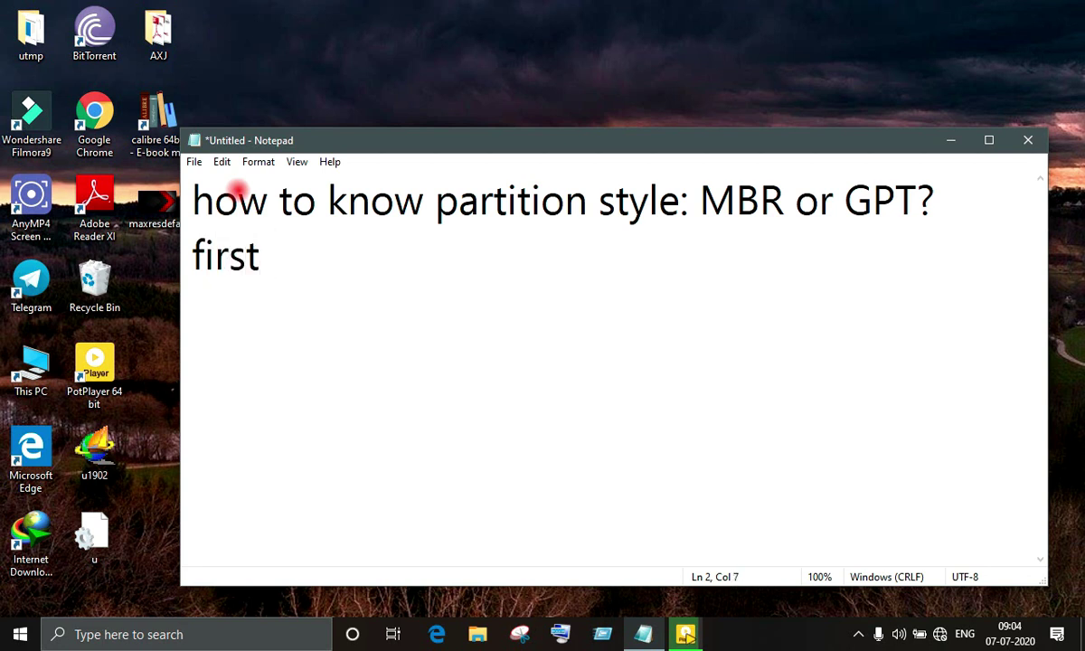
text(go to)
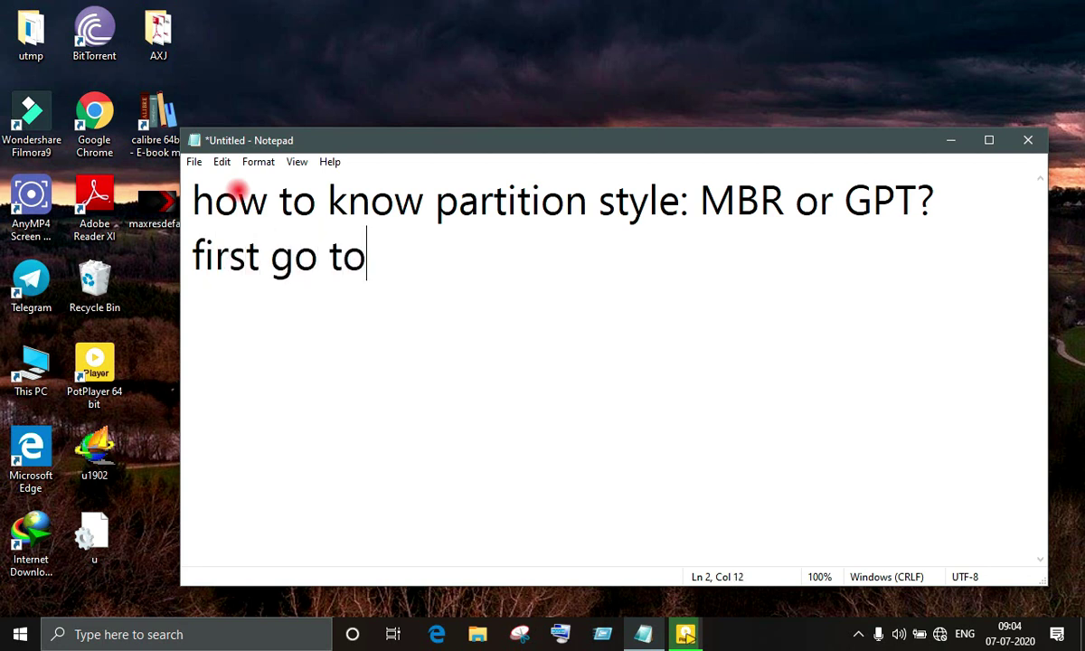
text( sis)
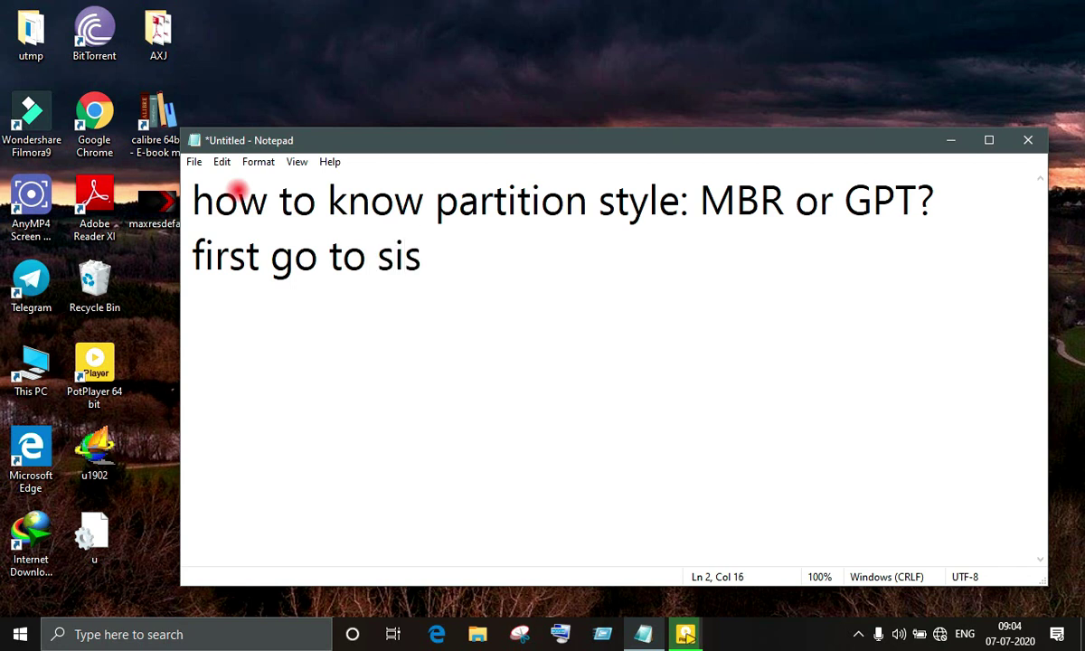
key(BackSpace)
key(BackSpace)
key(BackSpace)
text(disk )
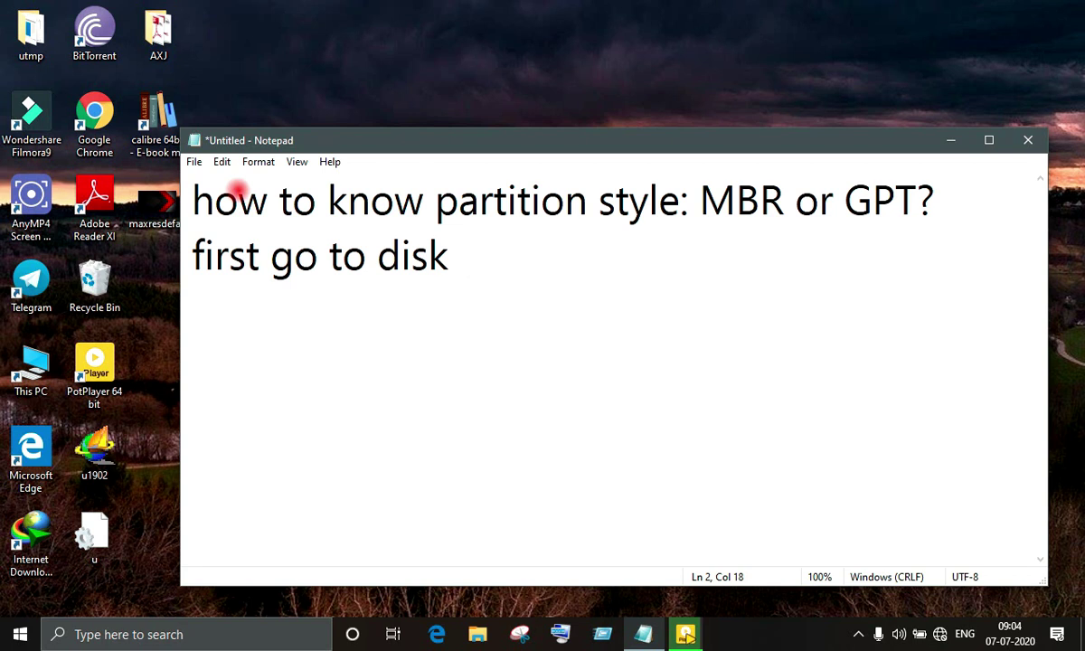
text(managem)
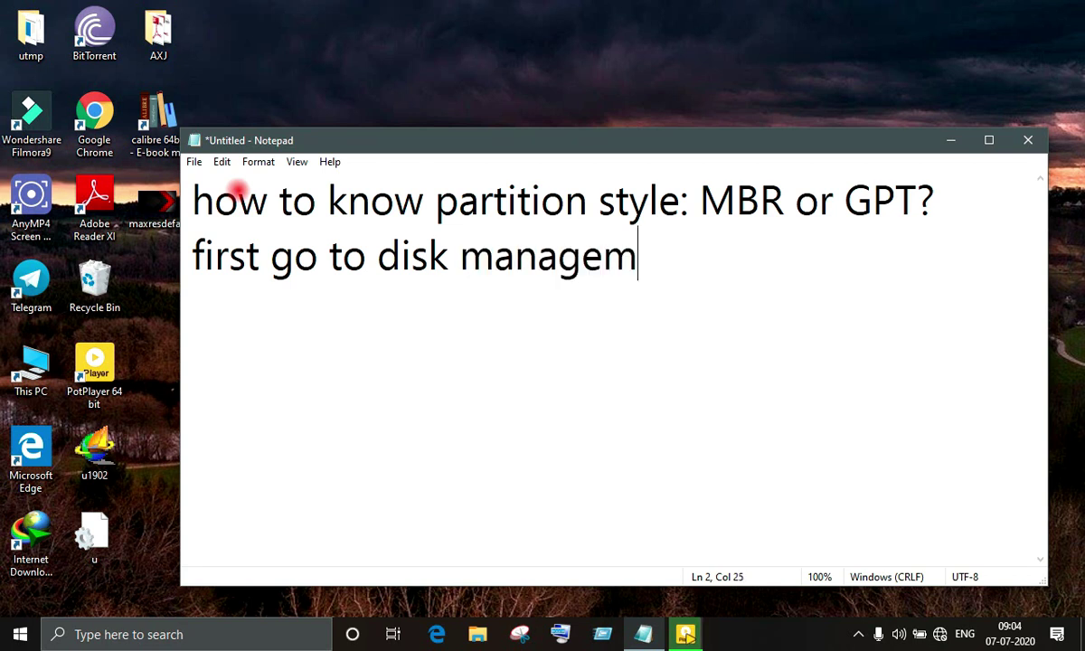
key(BackSpace)
text(ment)
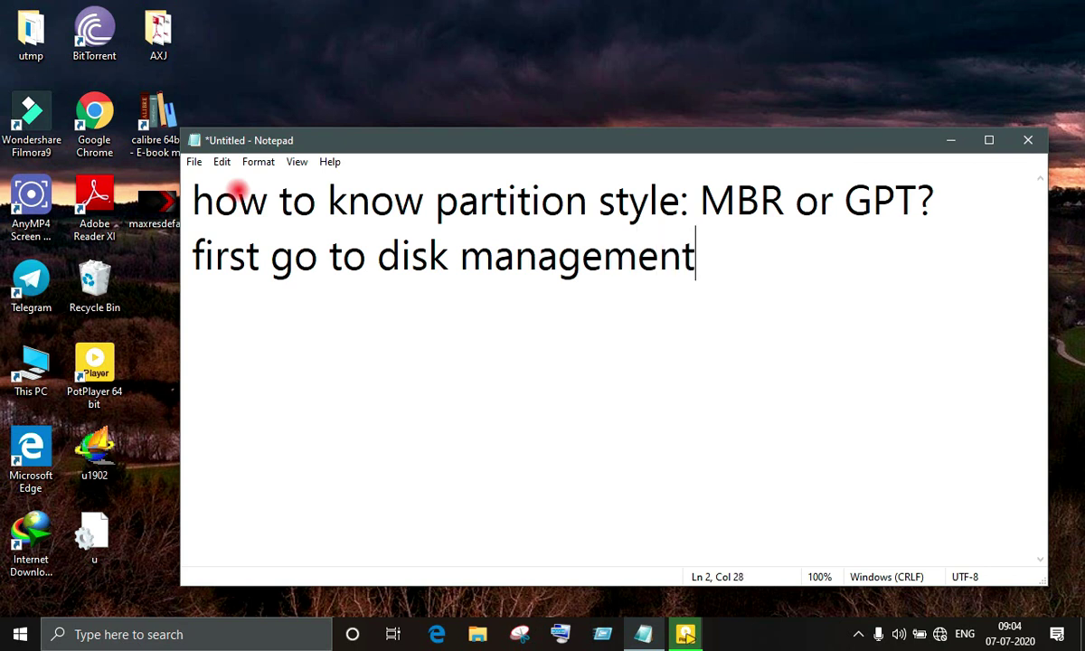
Begin a third line in the note with the text "you can go to disk management"
key(Return)
text(yo)
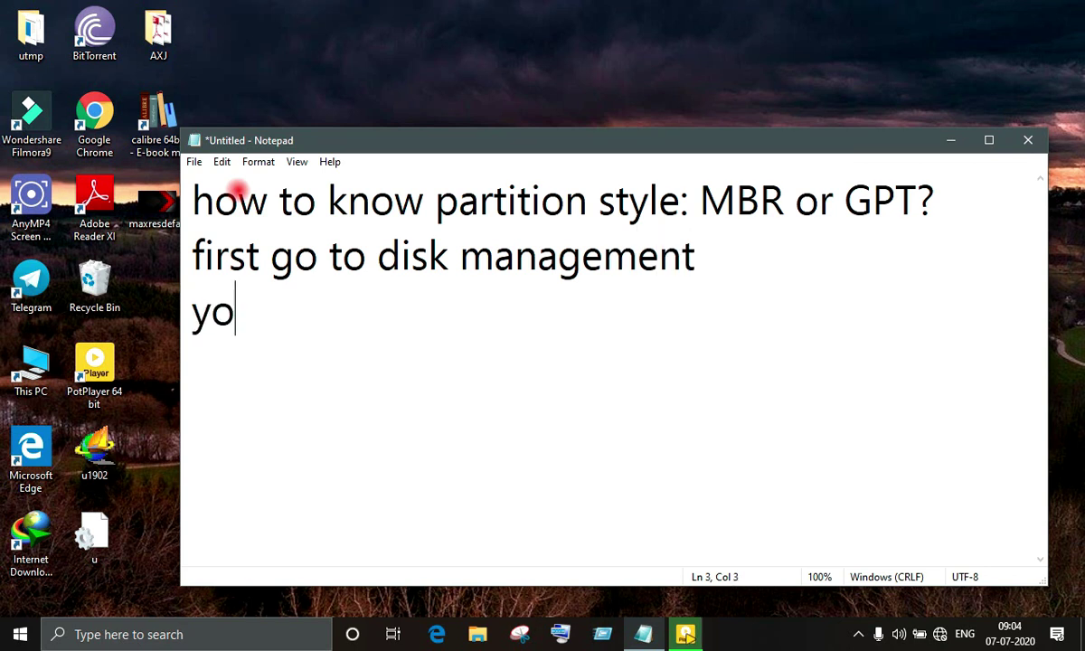
text(u ca)
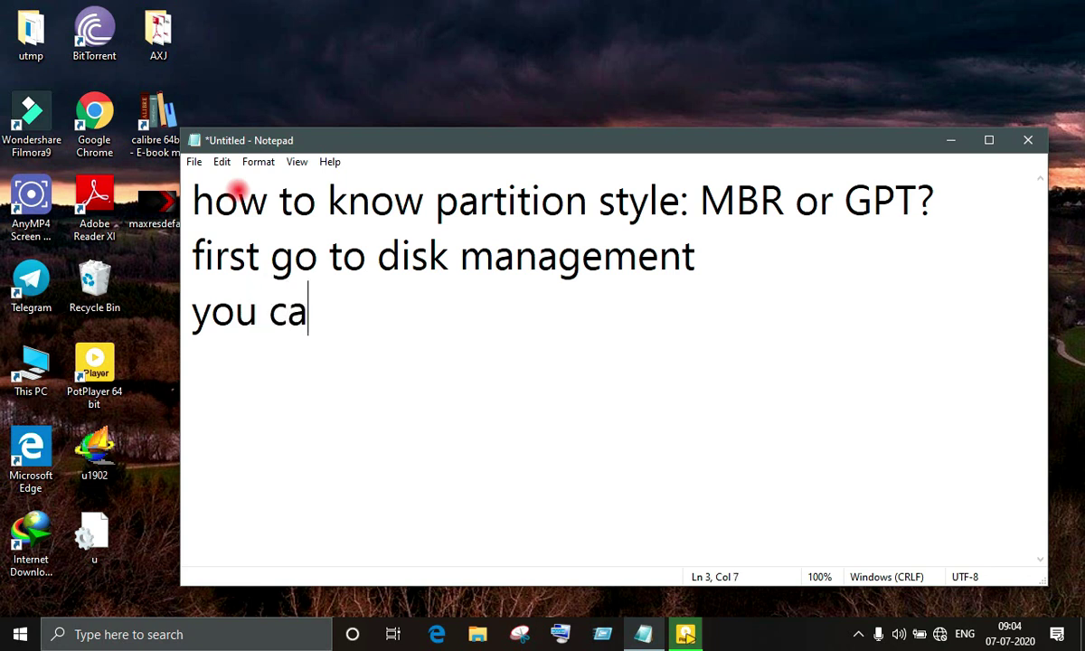
text(n go )
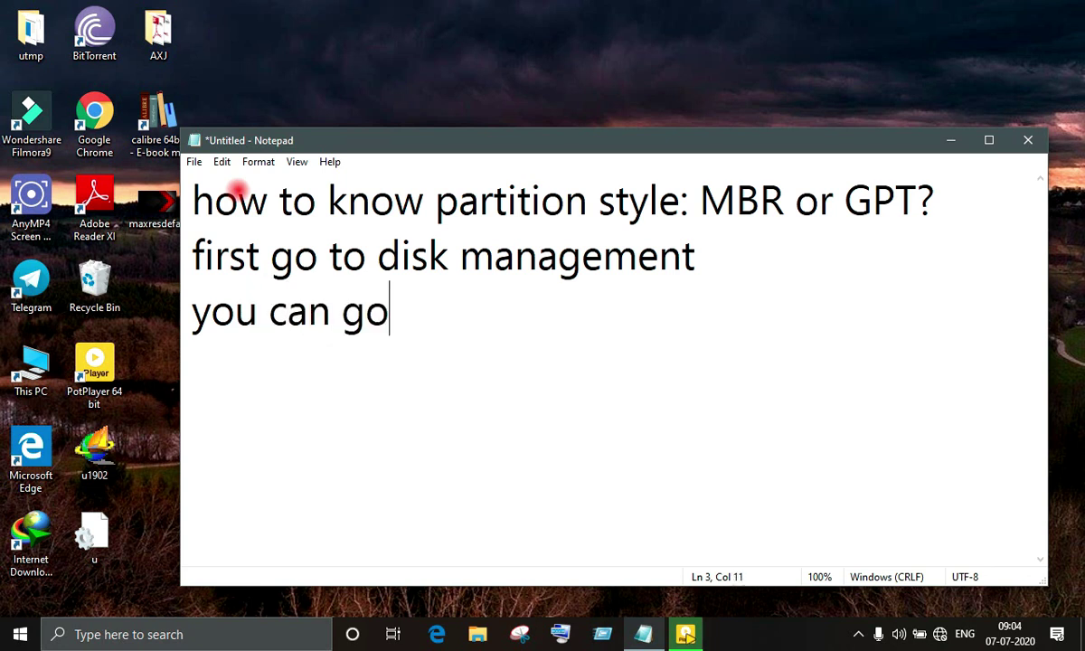
text(to )
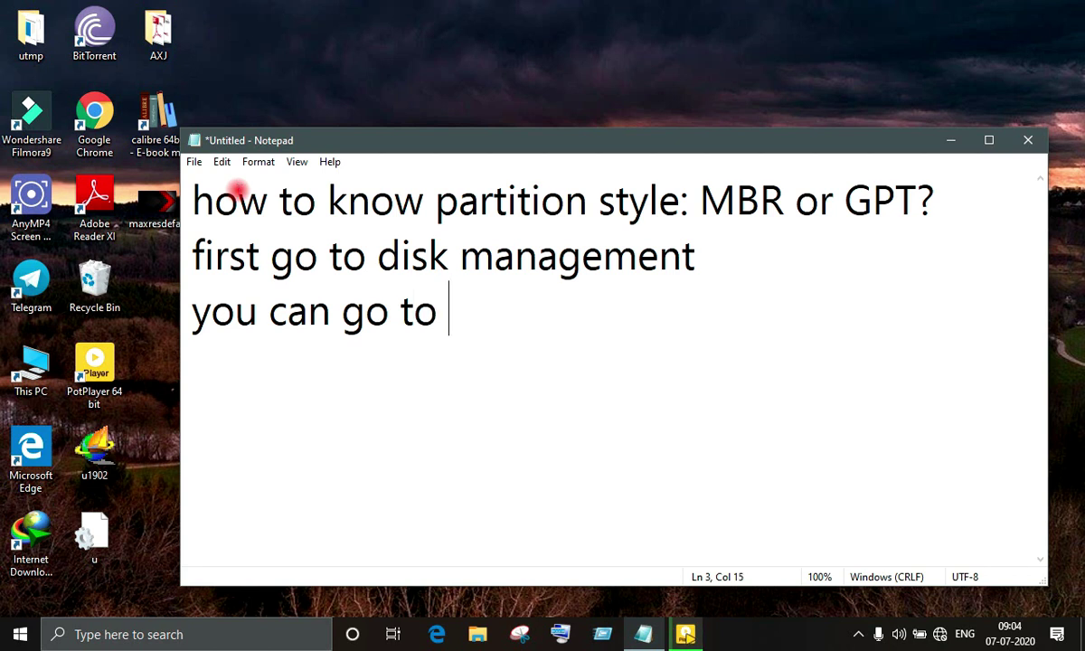
text(disk )
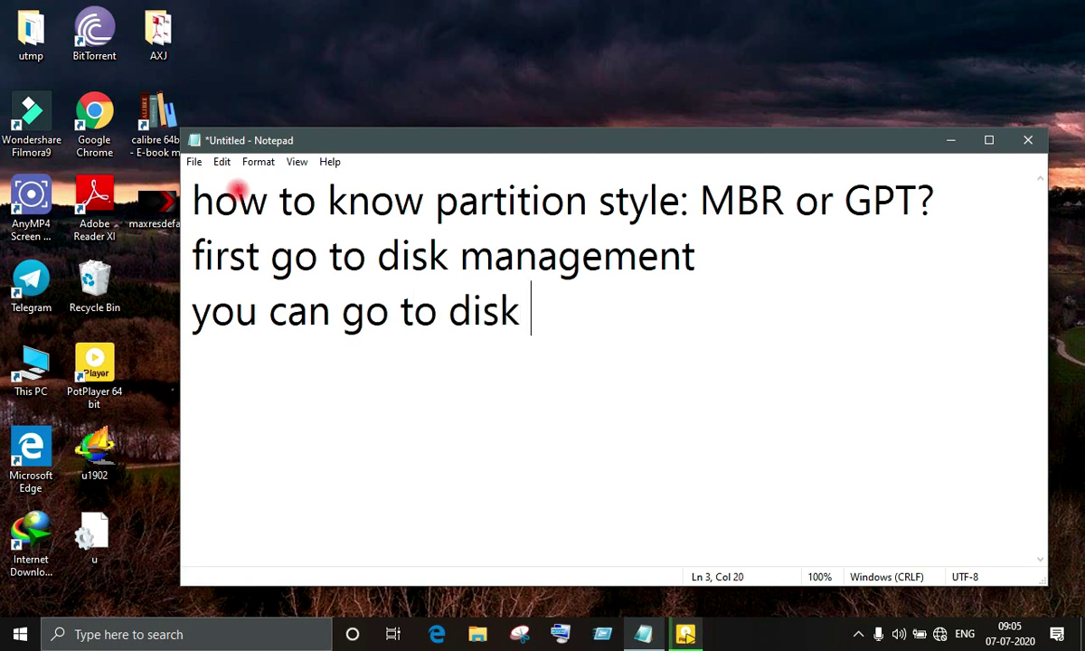
text(manag)
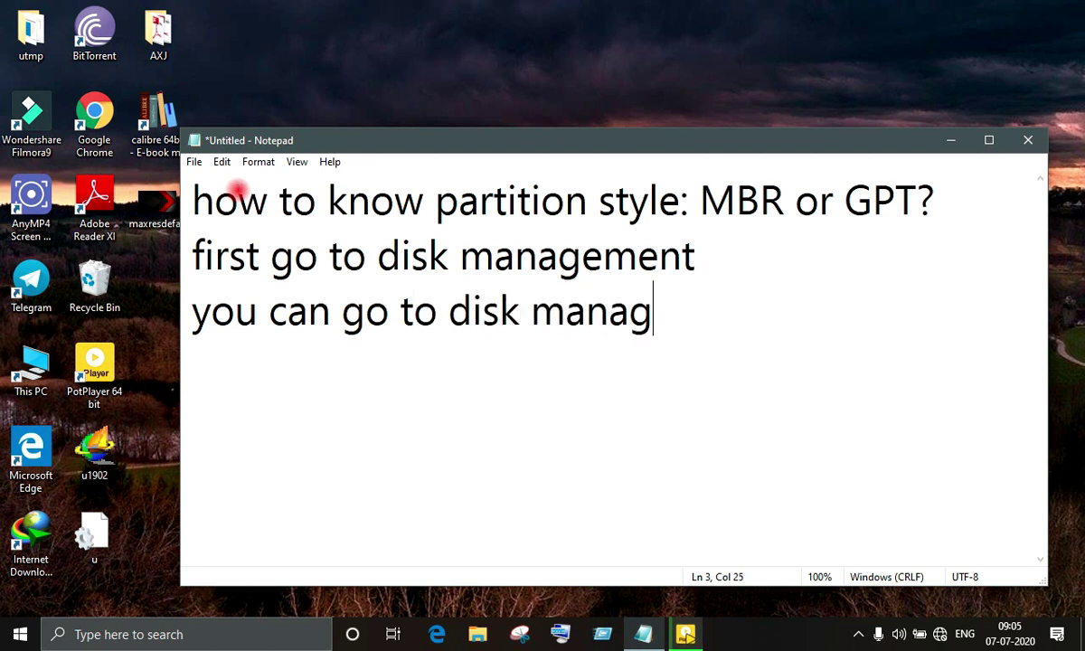
text(ement)
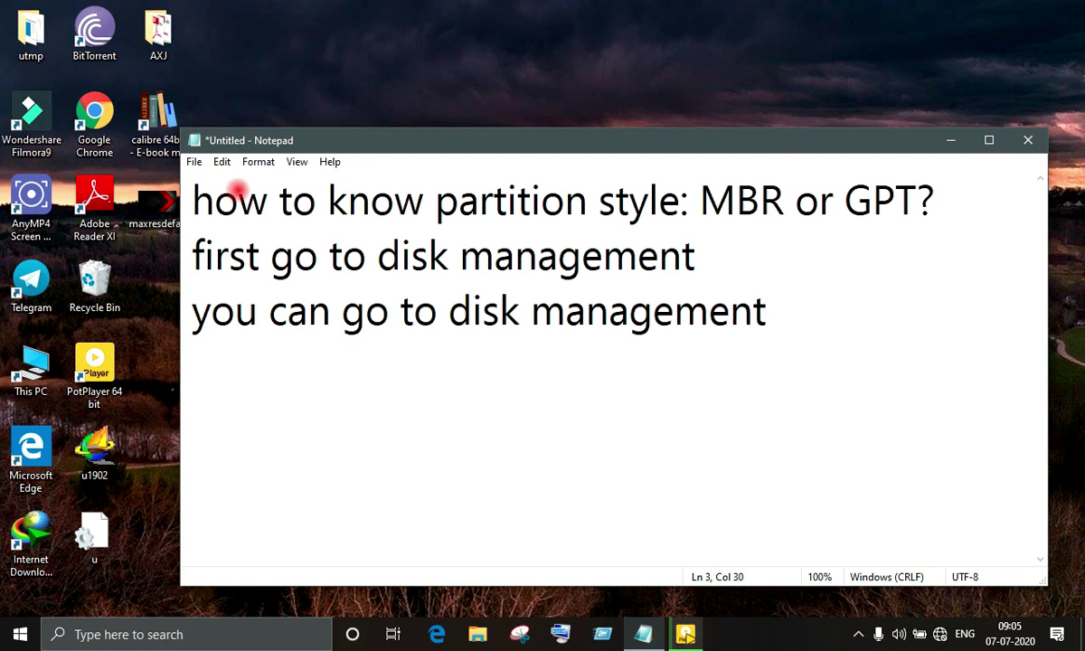
Continue the third line with "by right click on windows home and select disk management."
text( by )
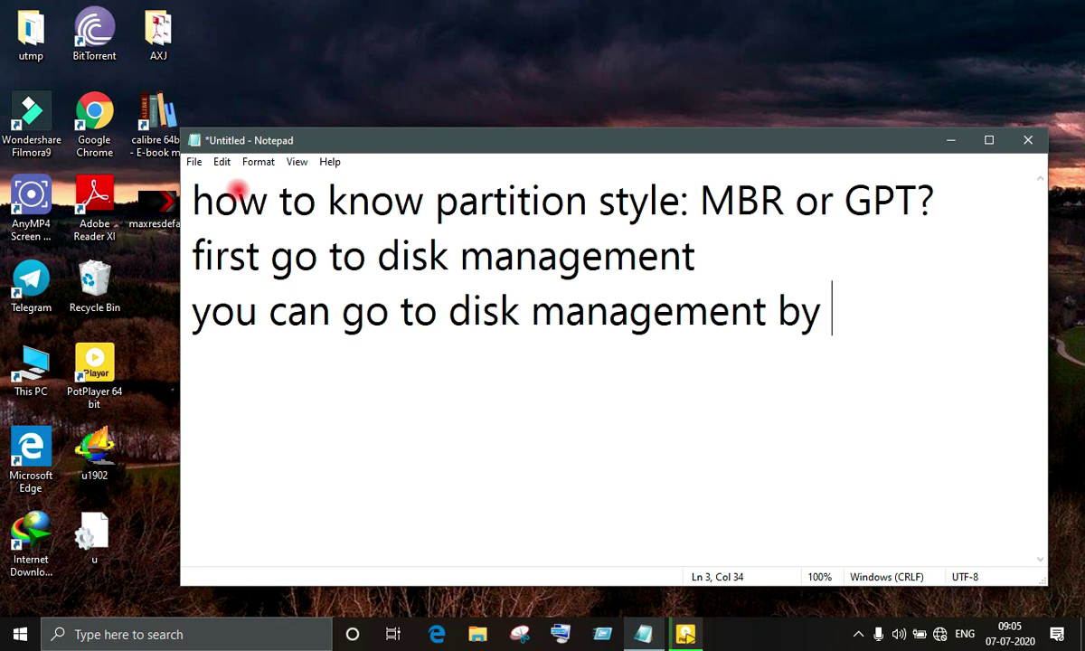
text(rig)
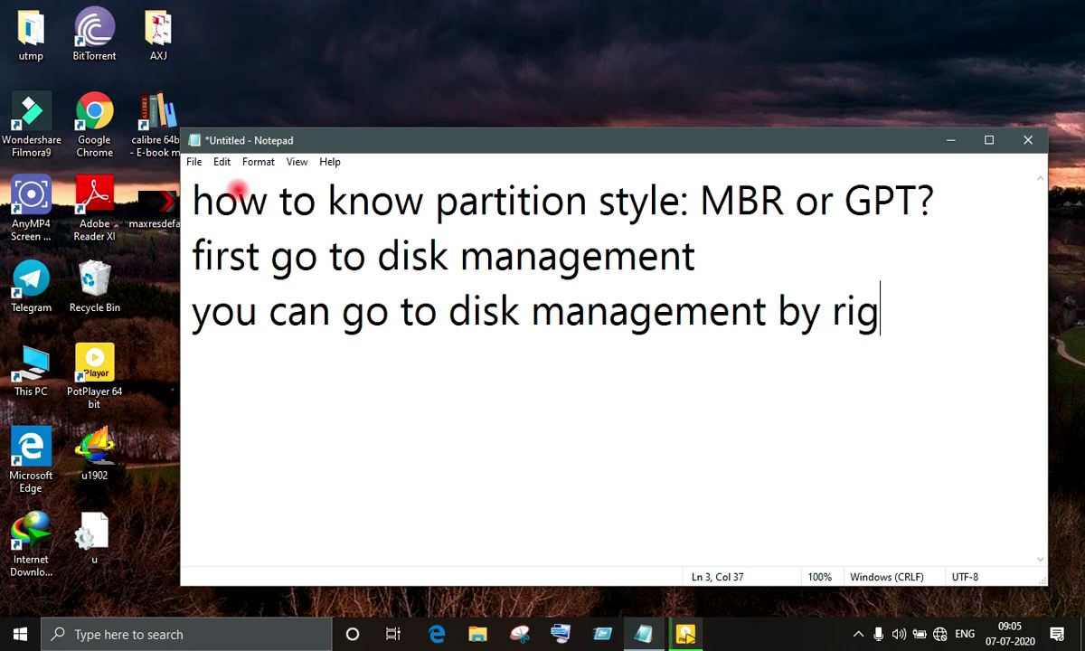
text(ht cl)
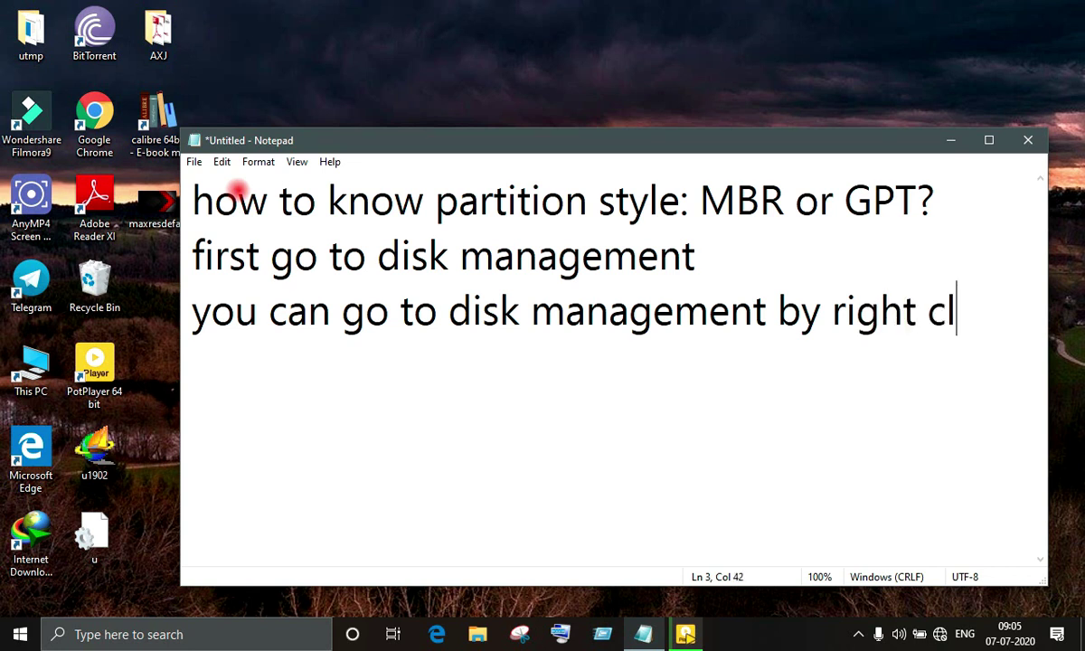
text(ick o)
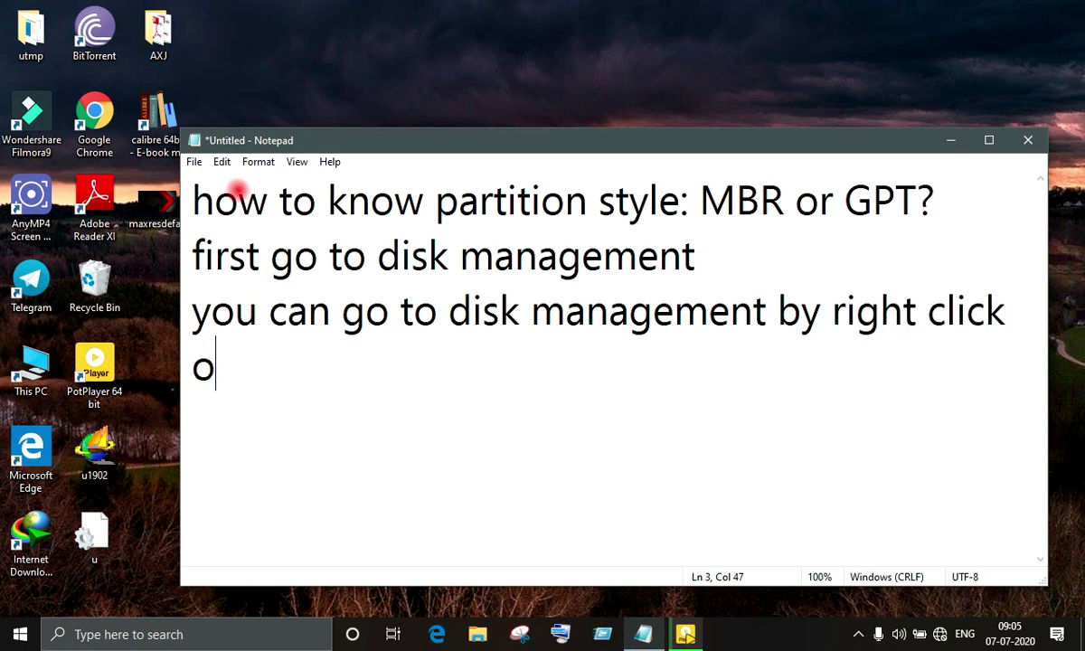
text(n wi)
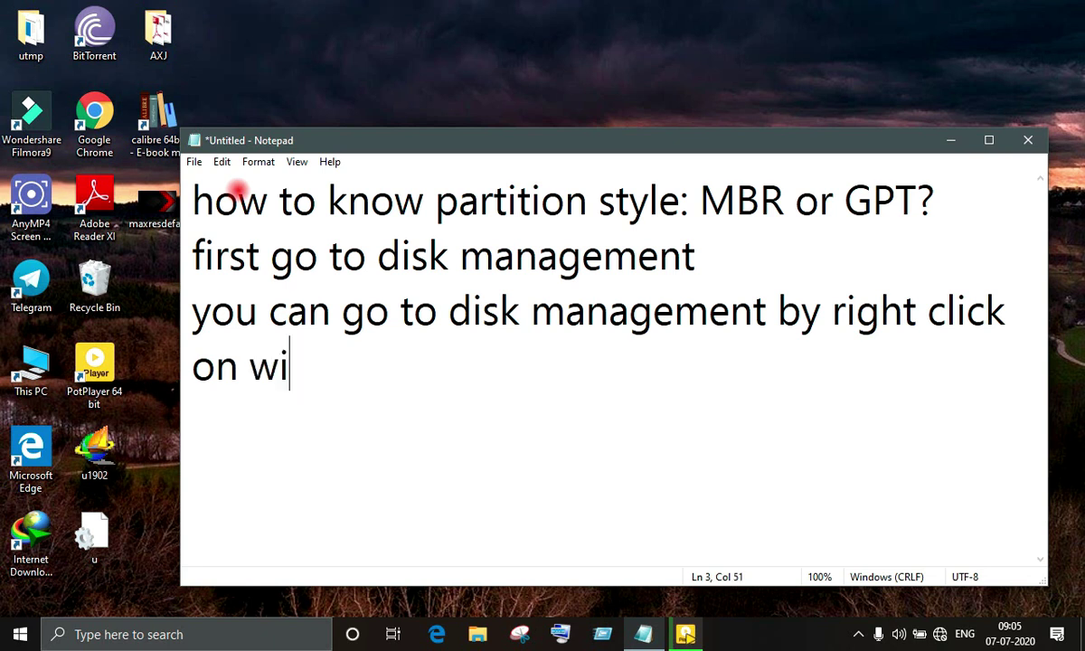
text(ndows  )
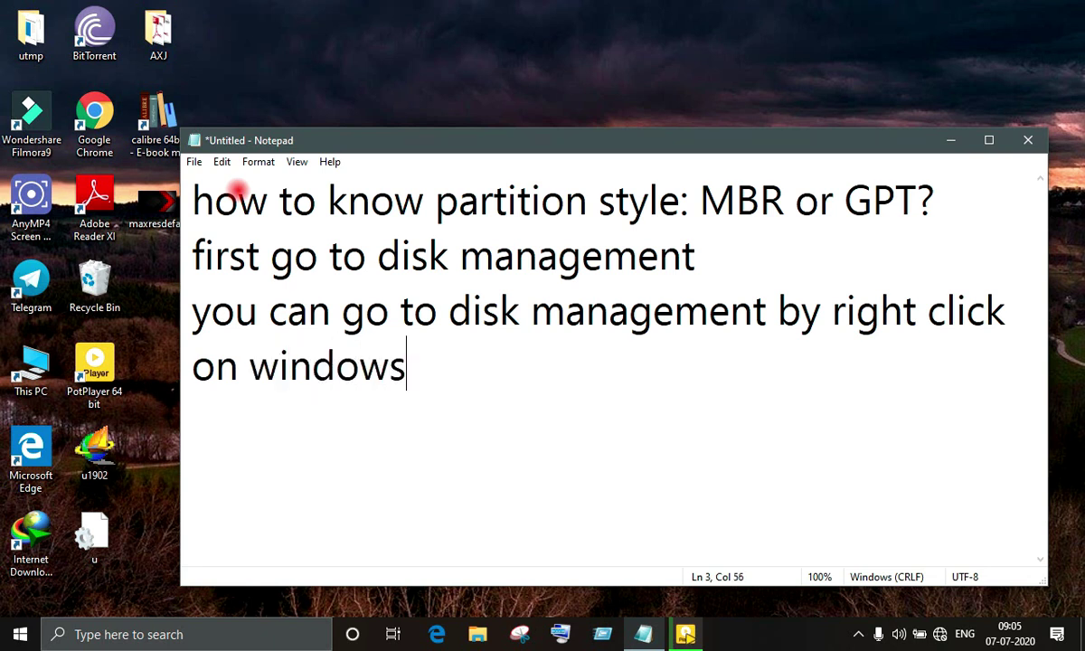
text(ho)
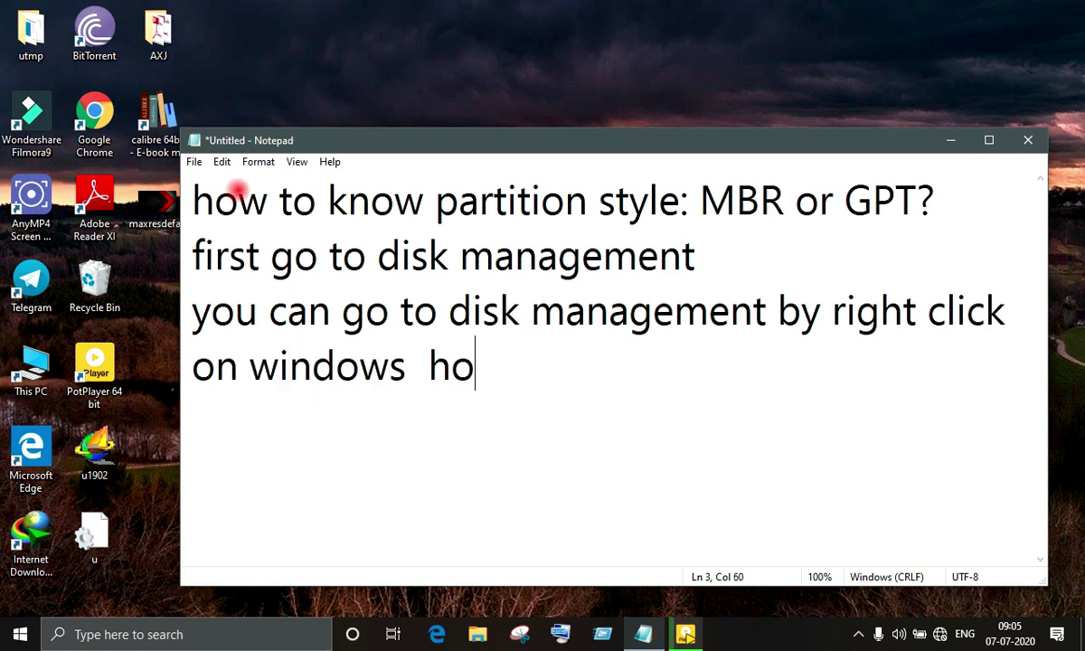
text(me an)
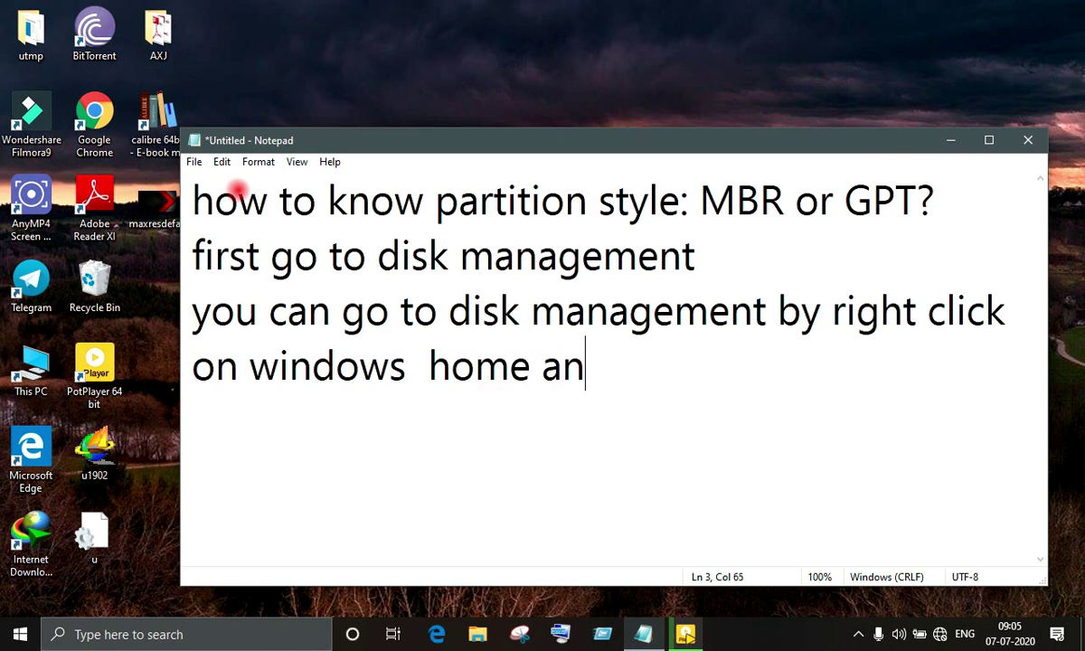
text(d sel)
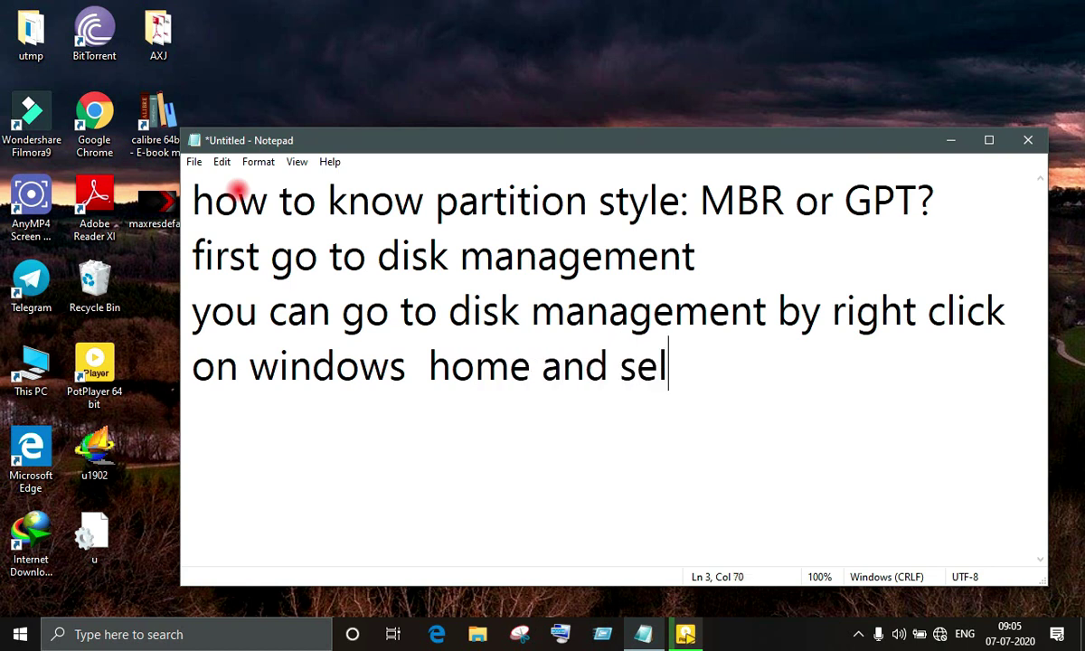
text(ect )
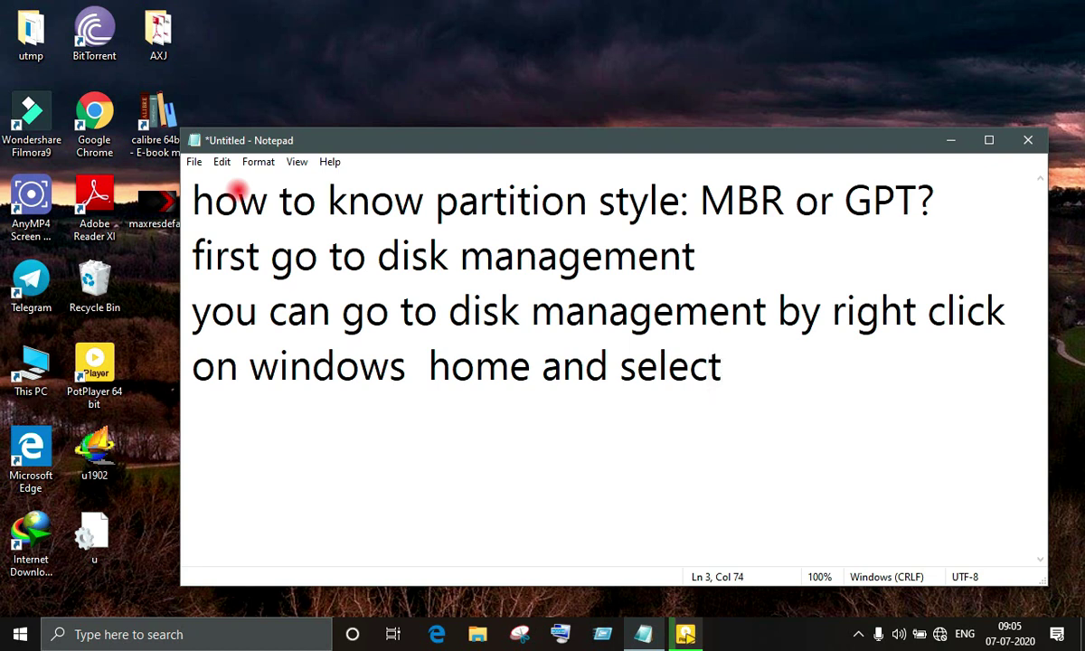
text(disk)
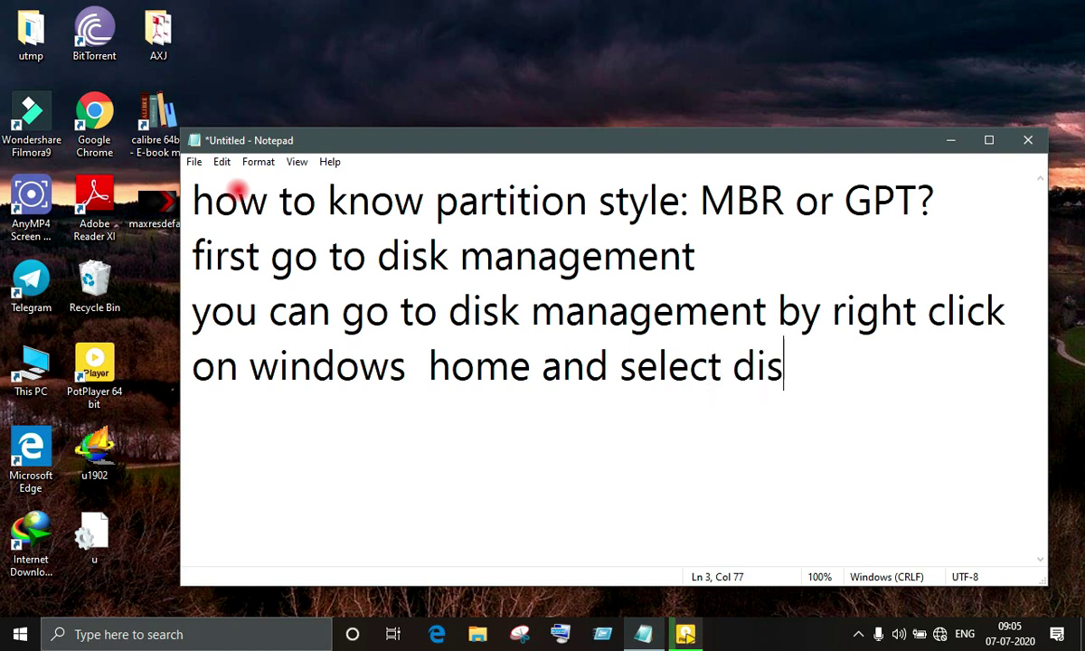
text( manage)
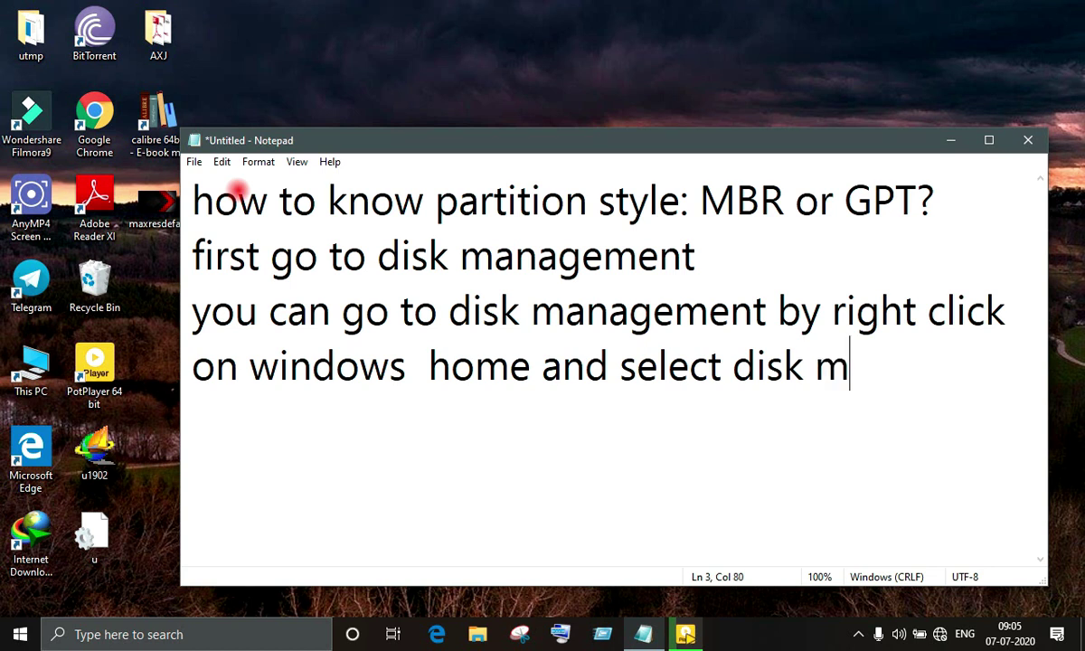
text(ment)
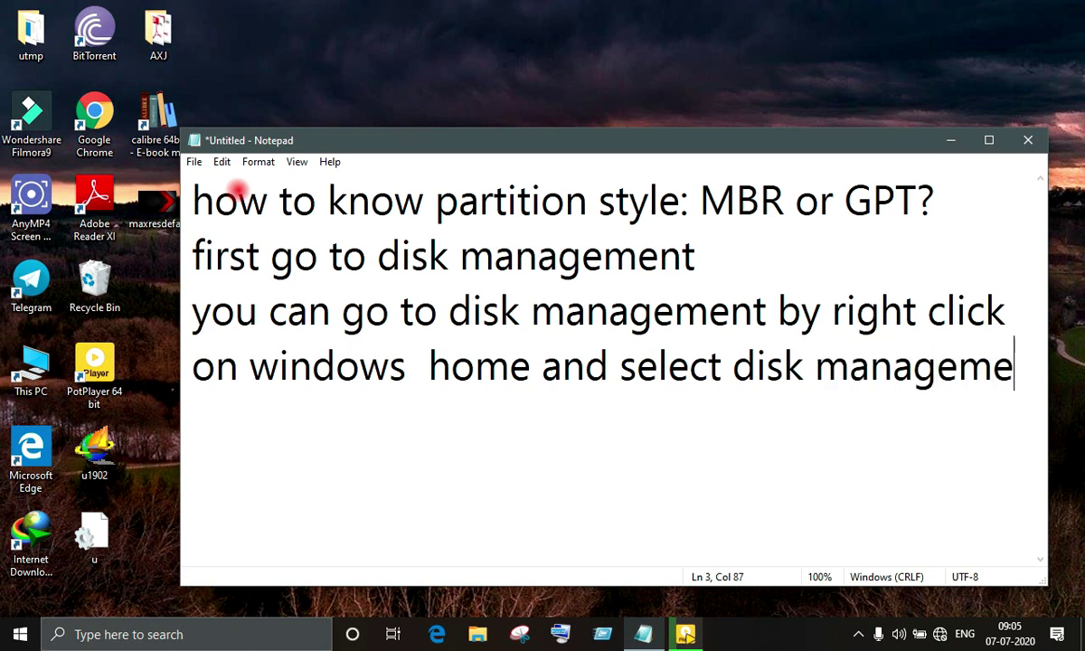
text(.)
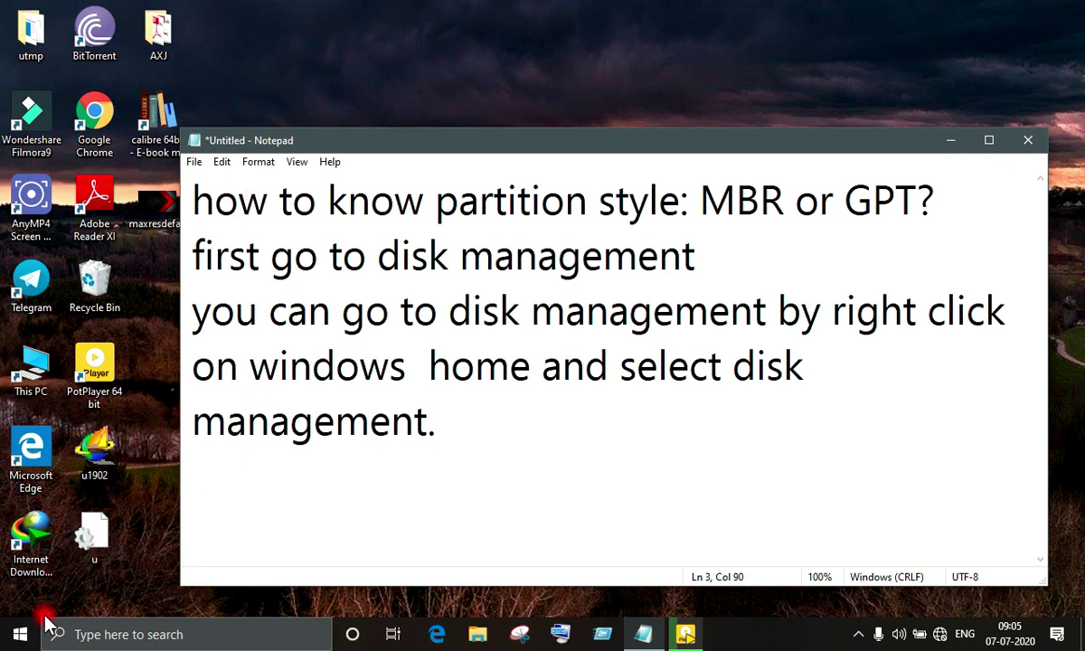
Open the Windows Disk Management utility
right_click(12, 642)
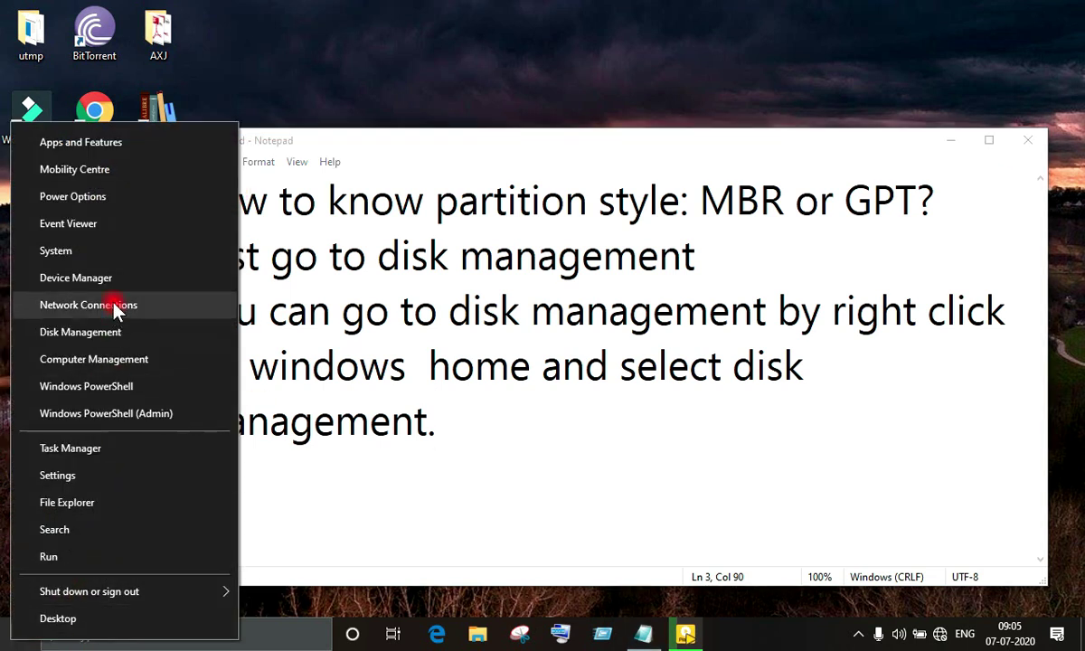
click(80, 332)
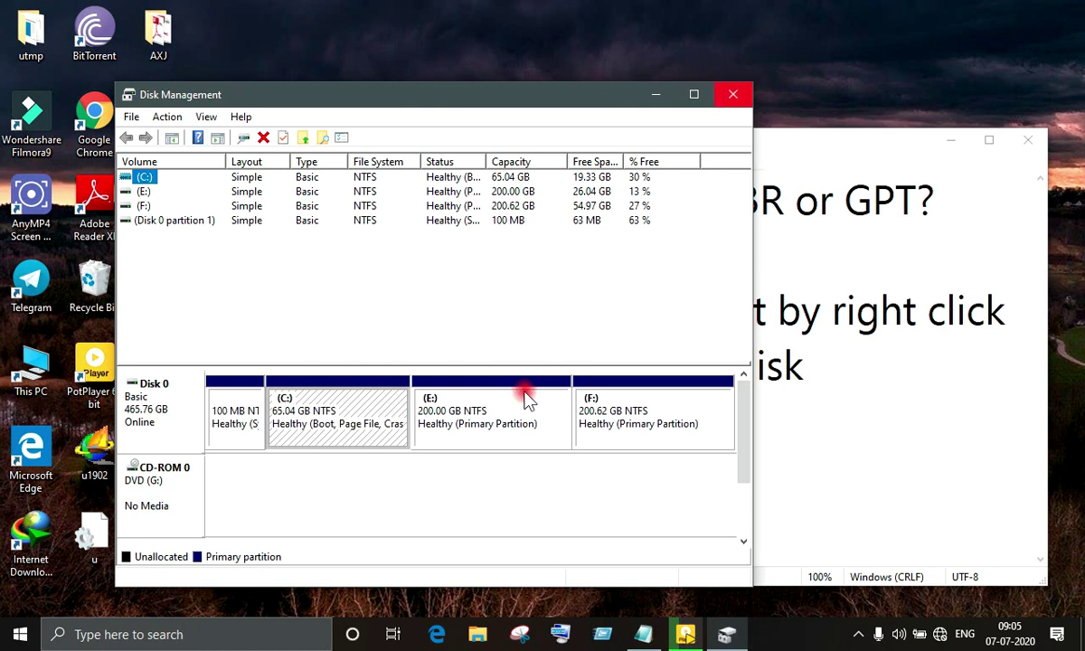
Close Disk Management and add a fourth line to the note reading "OR, type disk management on search"
key(alt+F4)
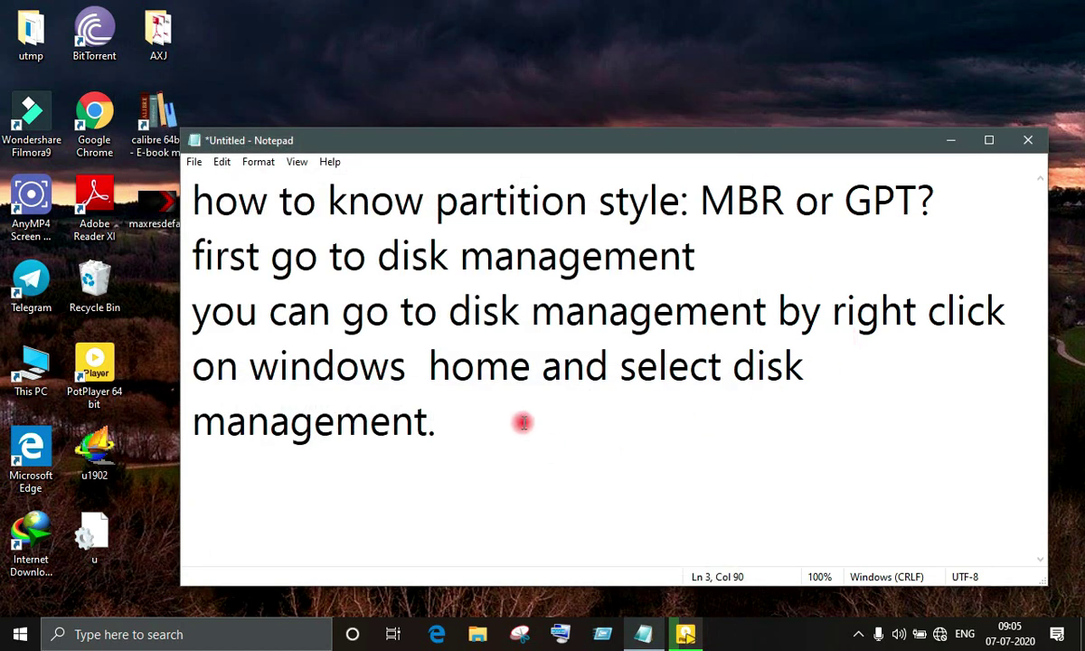
key(Return)
text(OR,)
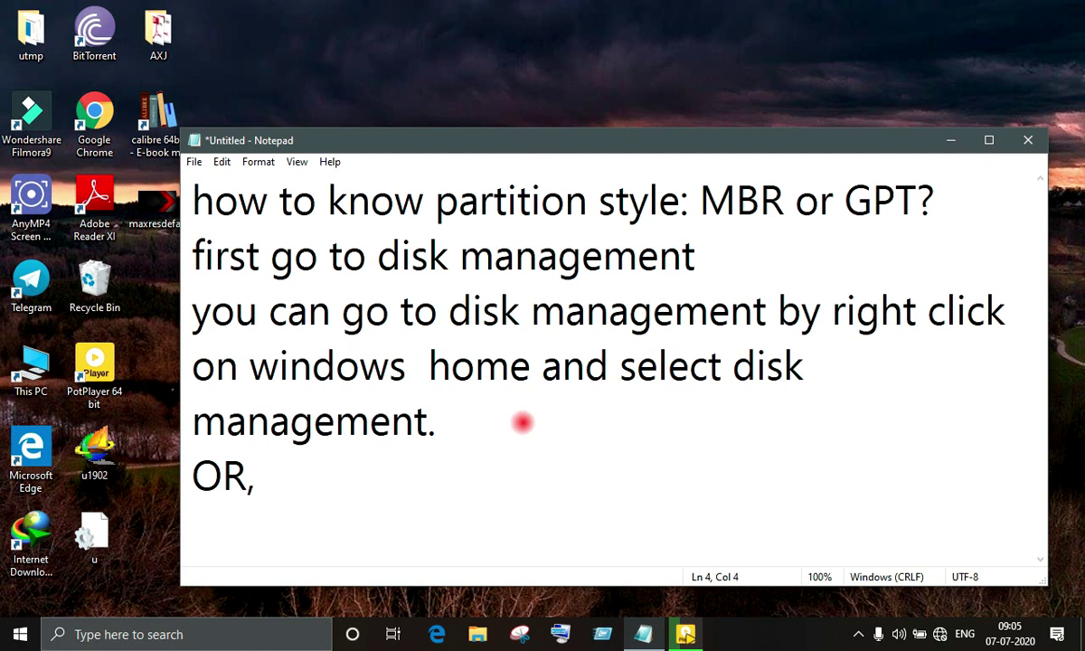
text( ty)
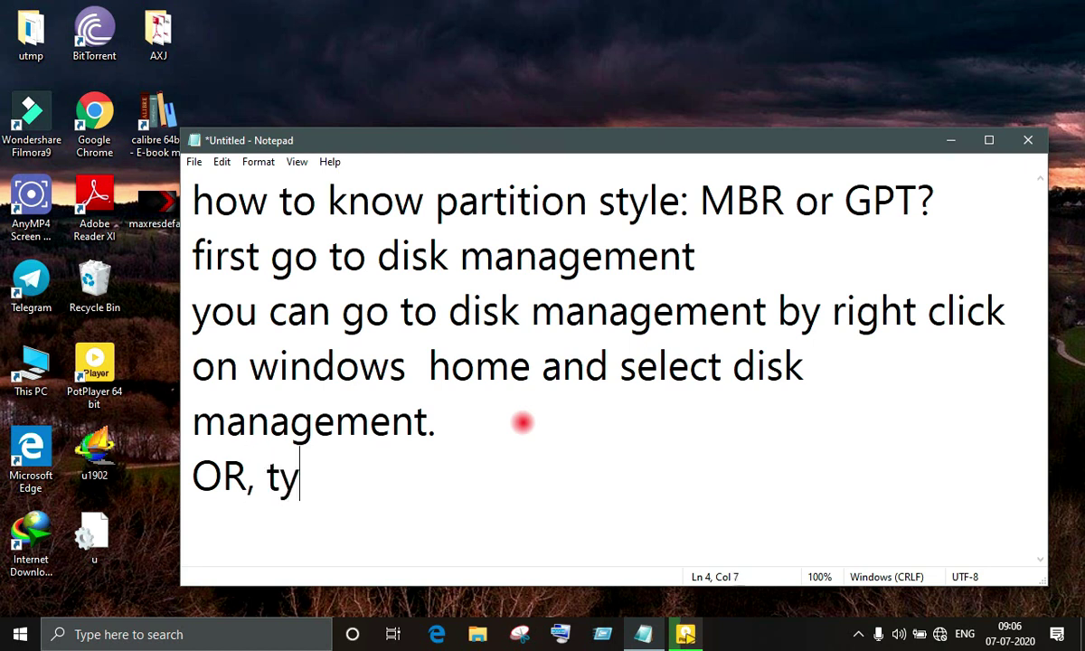
text(pe )
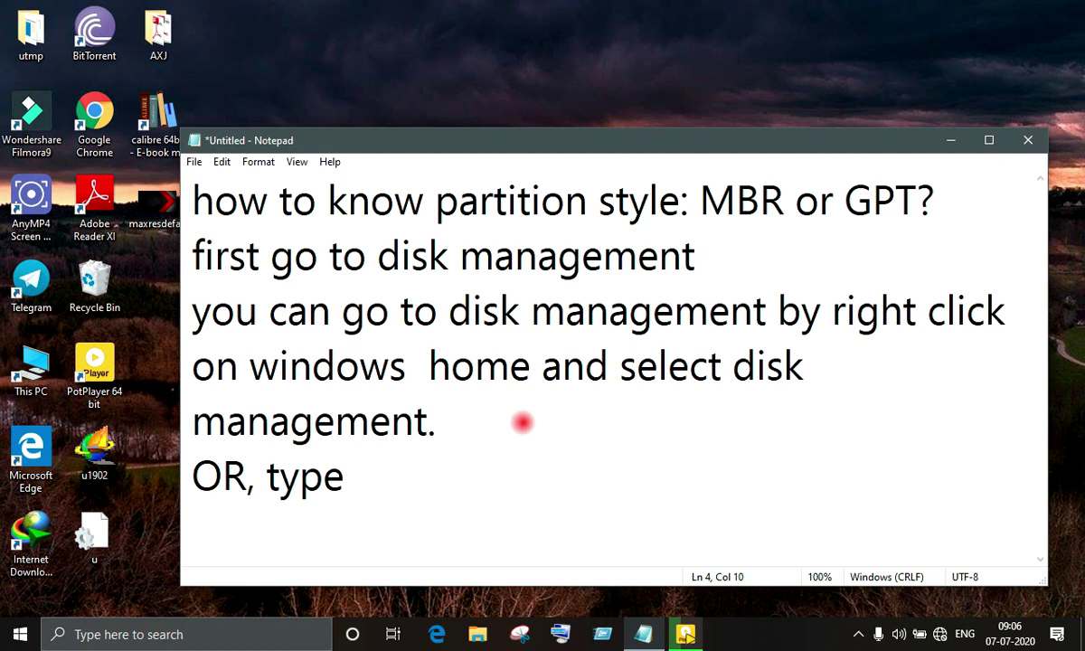
text(disk m)
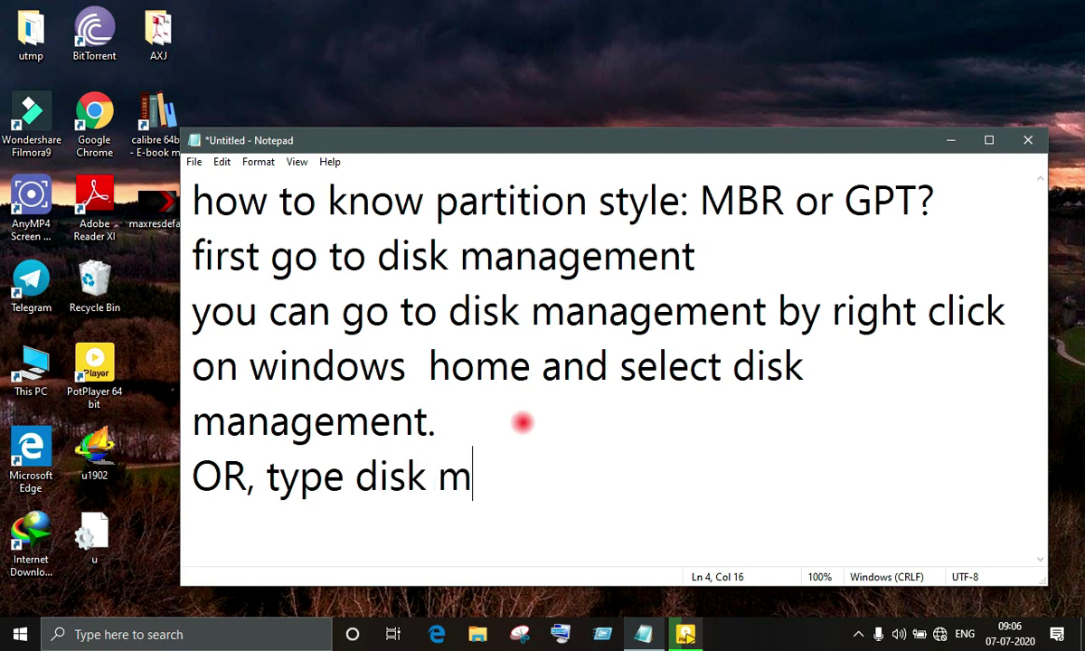
text(anage)
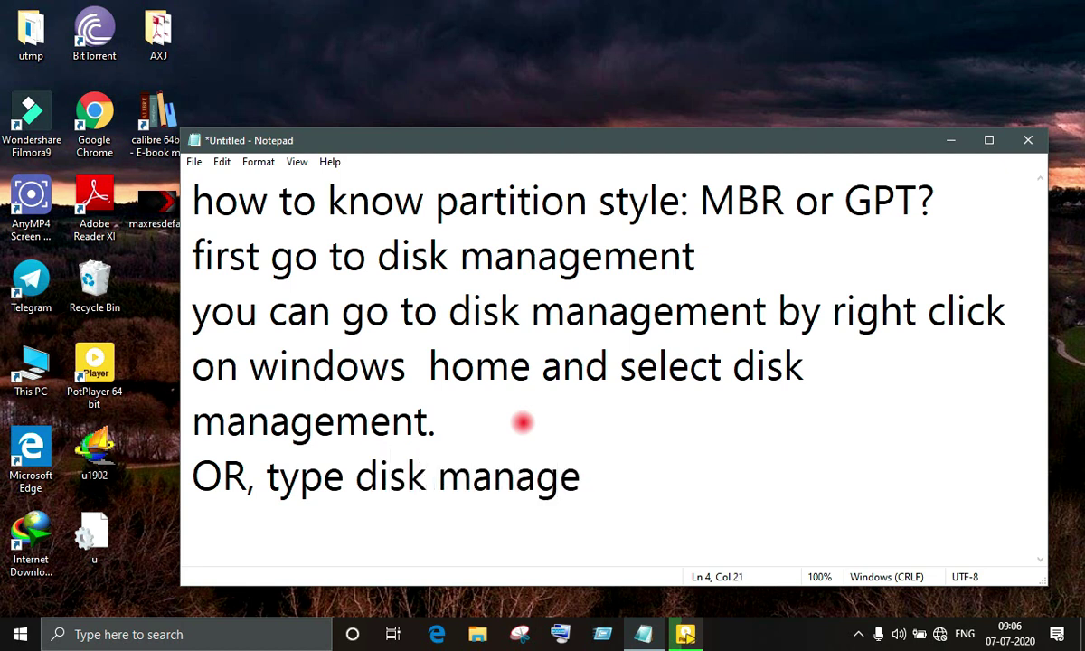
text(ment )
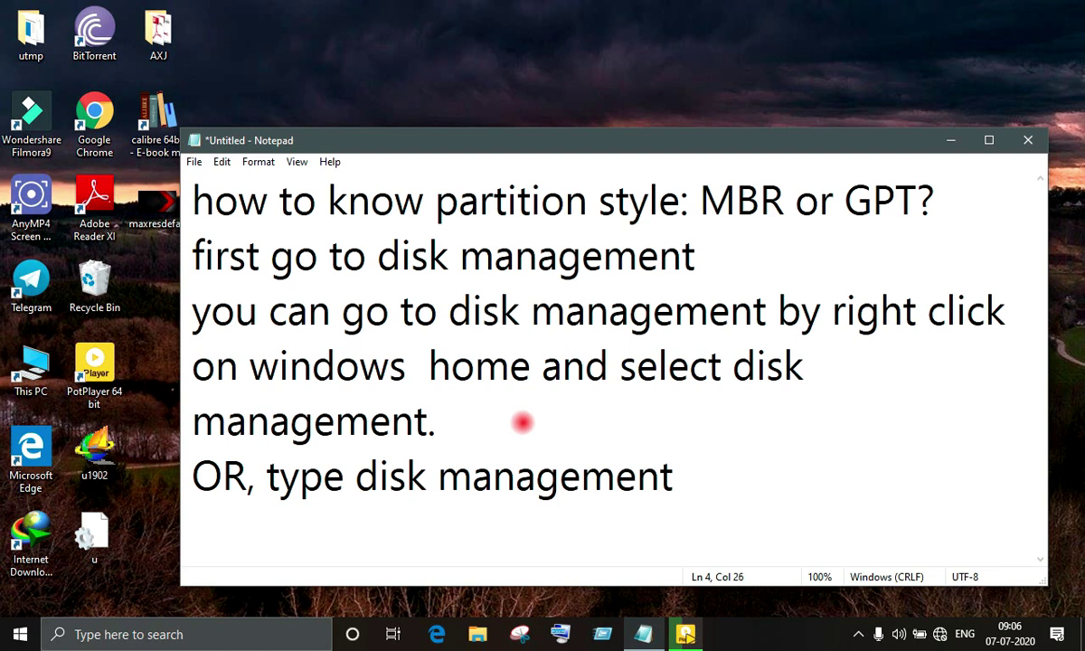
text(on search)
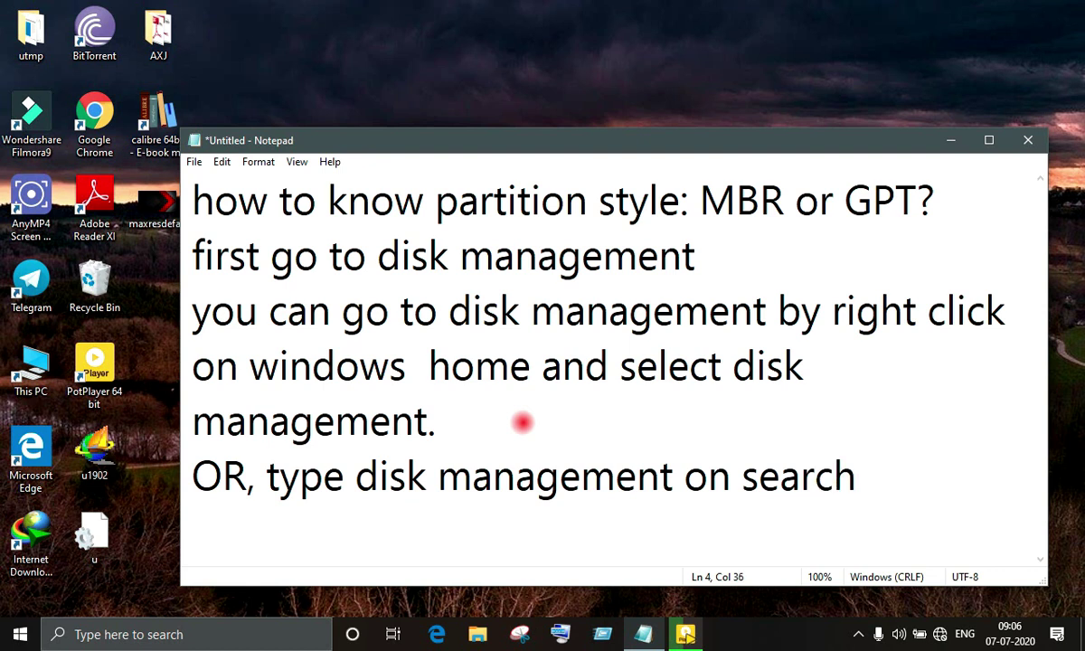
Replace the word "search" at the end of the note's fourth line with "app search"
key(BackSpace)
key(BackSpace)
key(BackSpace)
key(BackSpace)
key(BackSpace)
key(BackSpace)
key(BackSpace)
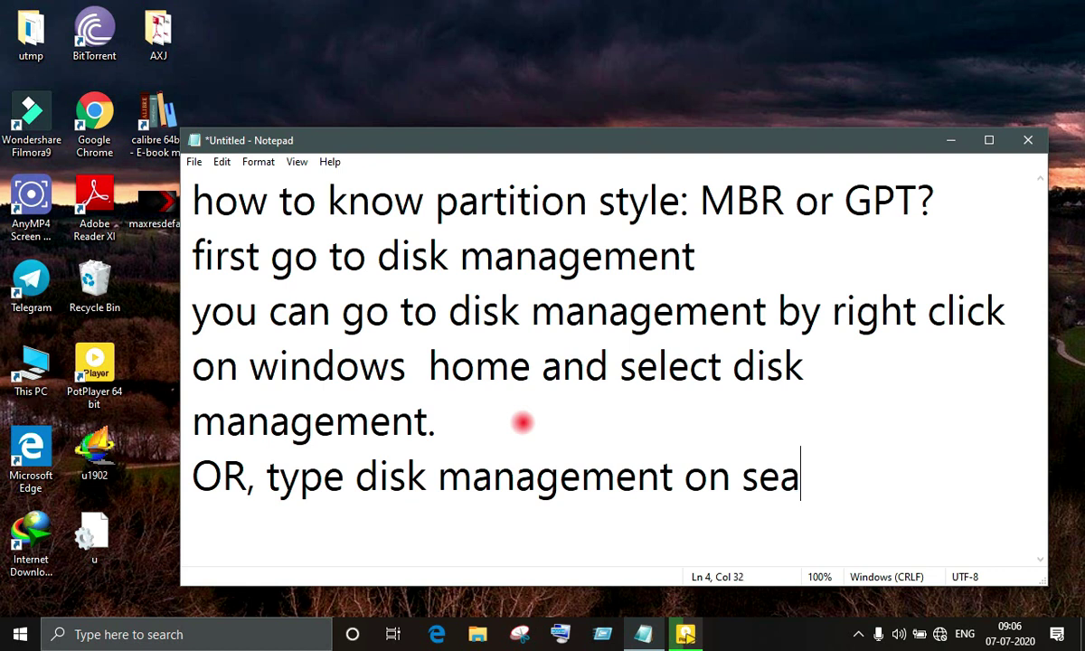
text(app)
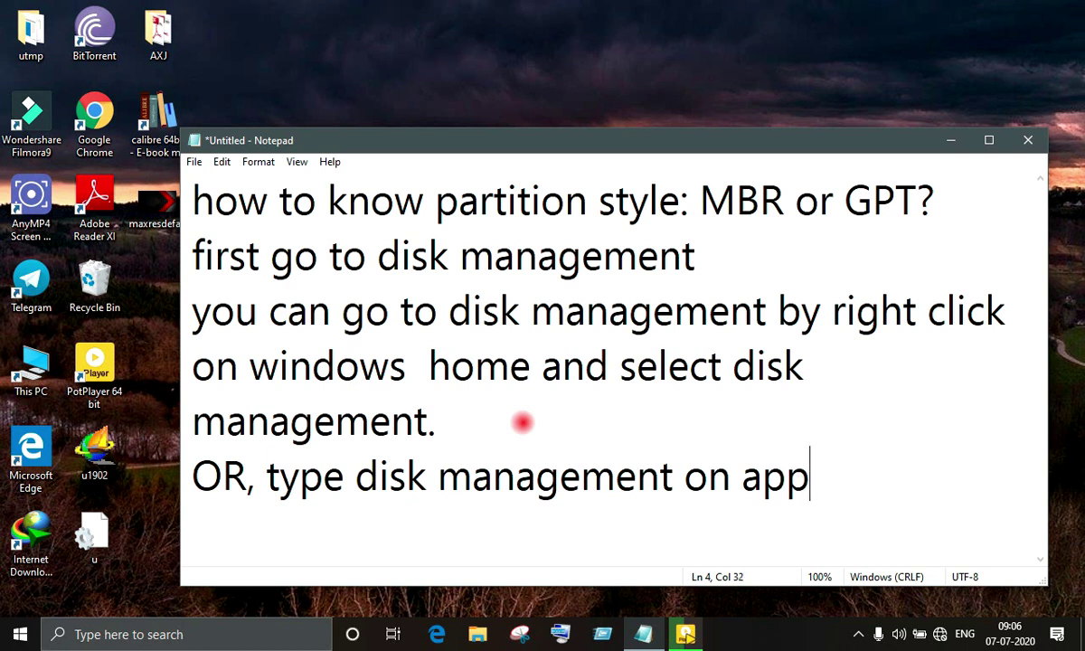
text( searc)
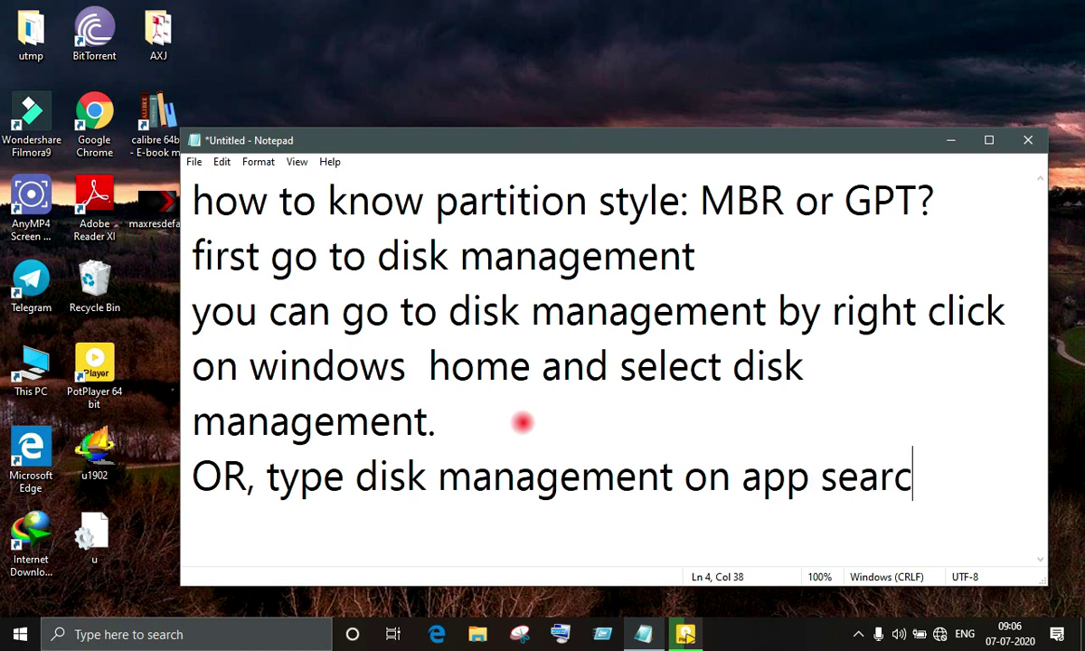
text(h)
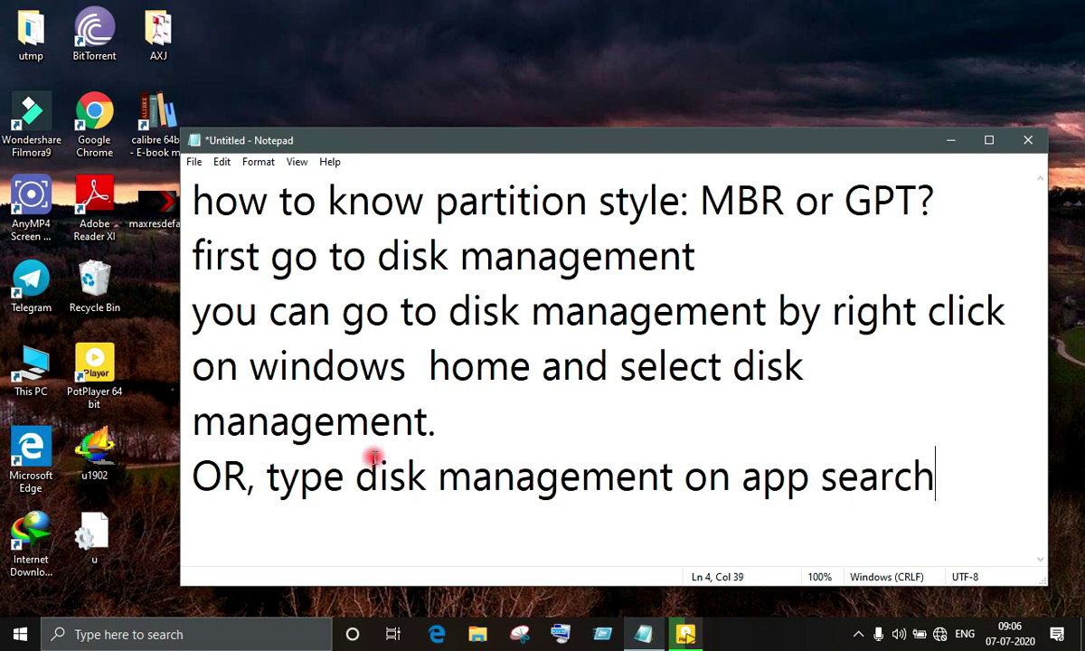
Search Windows for "disk management", open the "Create and format hard disk partitions" result, and close the resulting Disk Management window
click(193, 635)
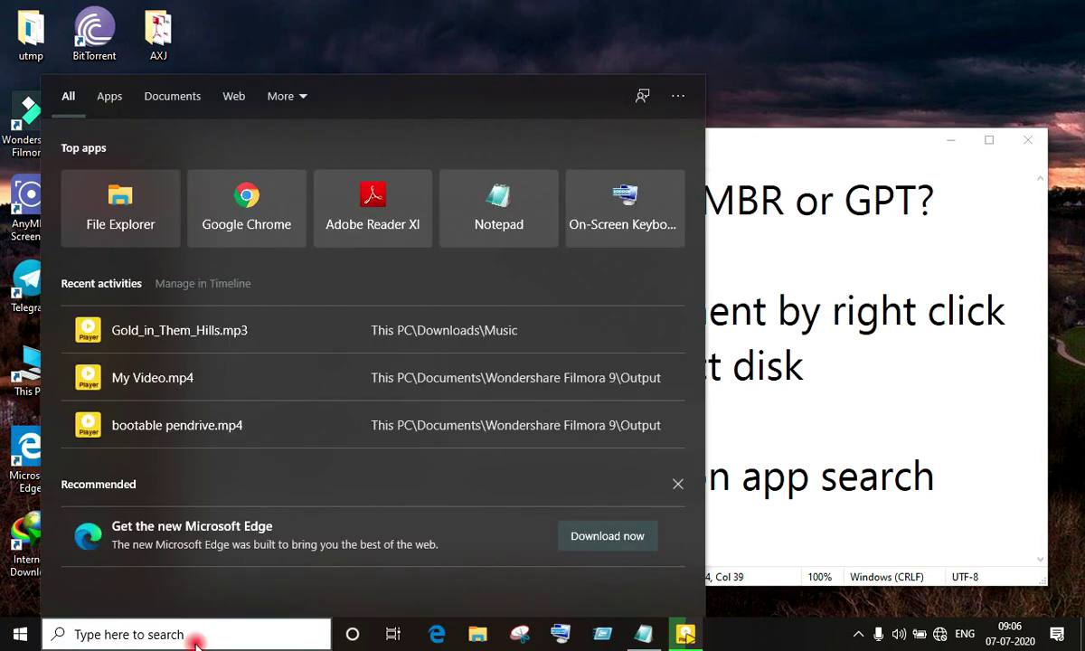
text(disk)
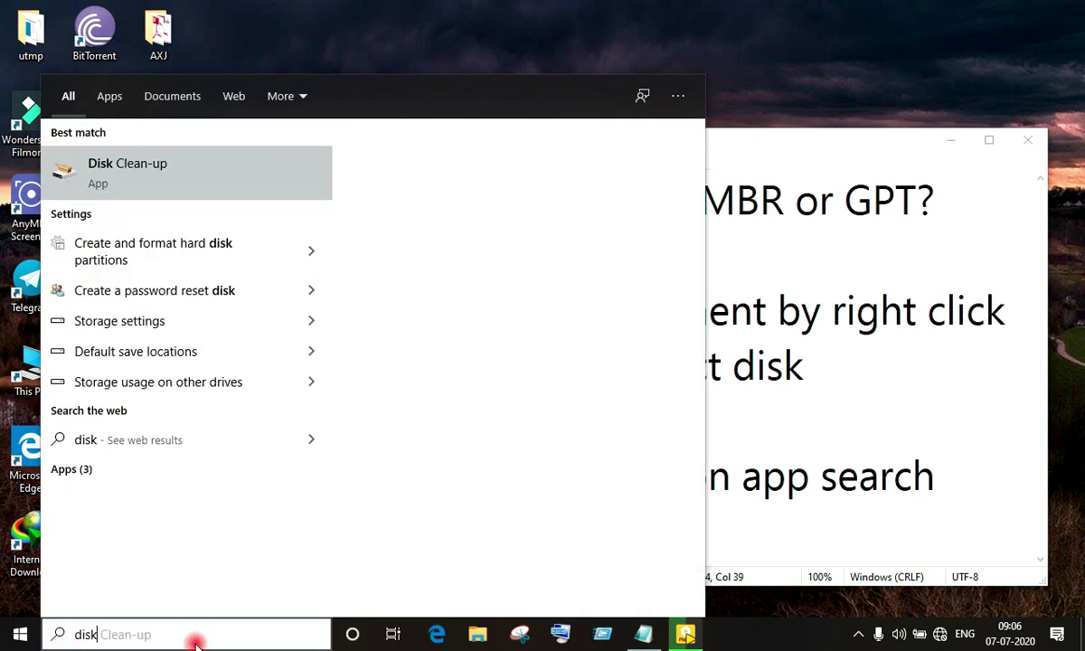
text( m)
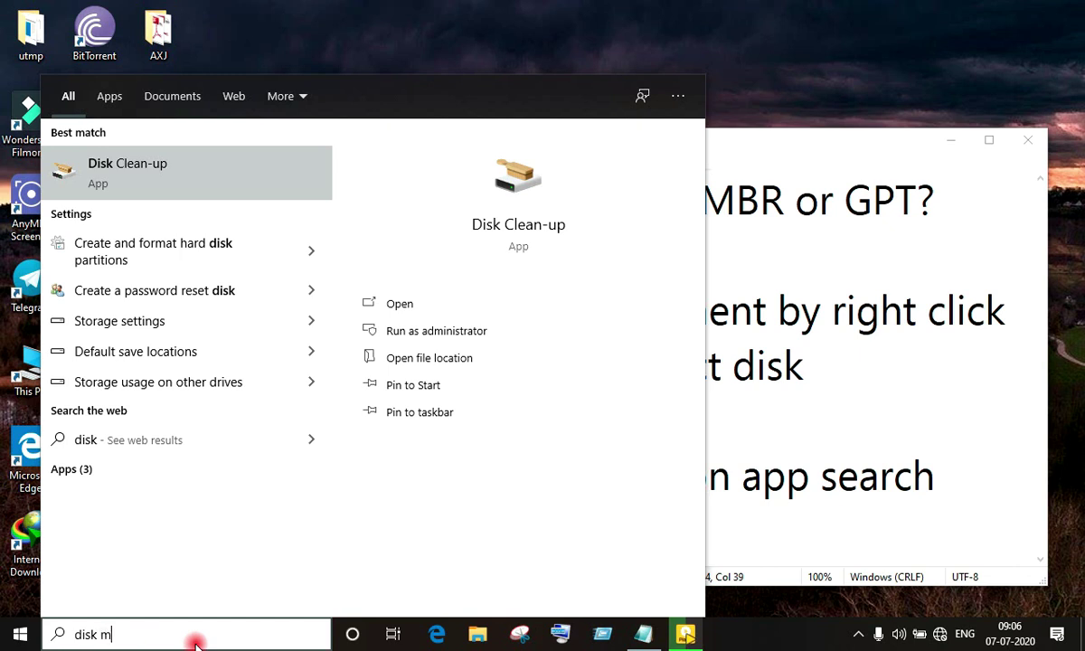
text(anag)
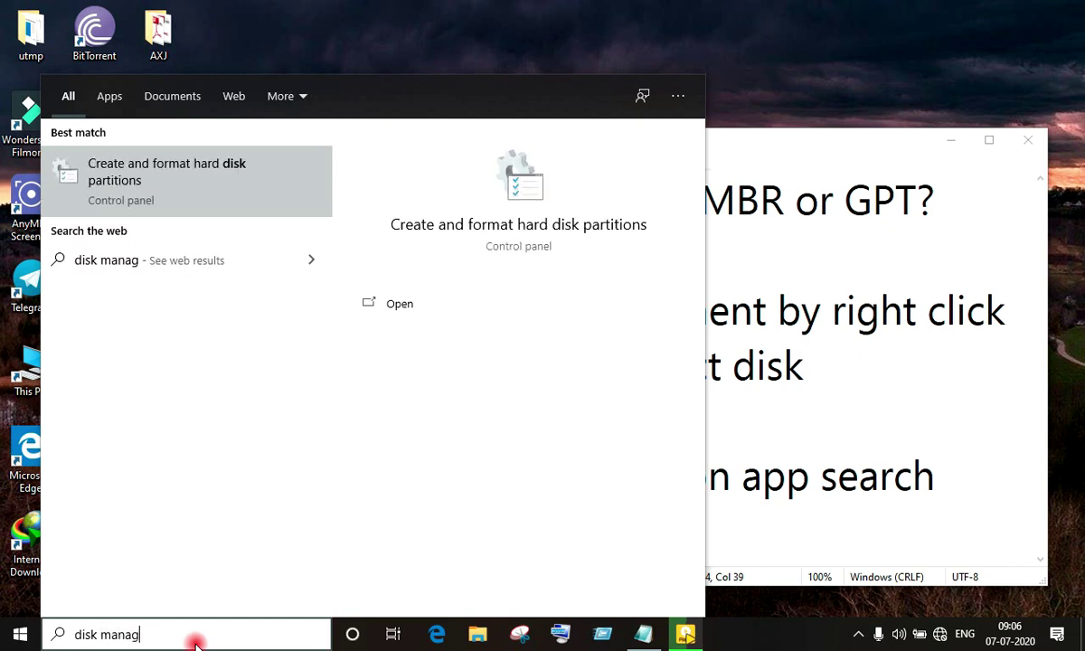
text(ement)
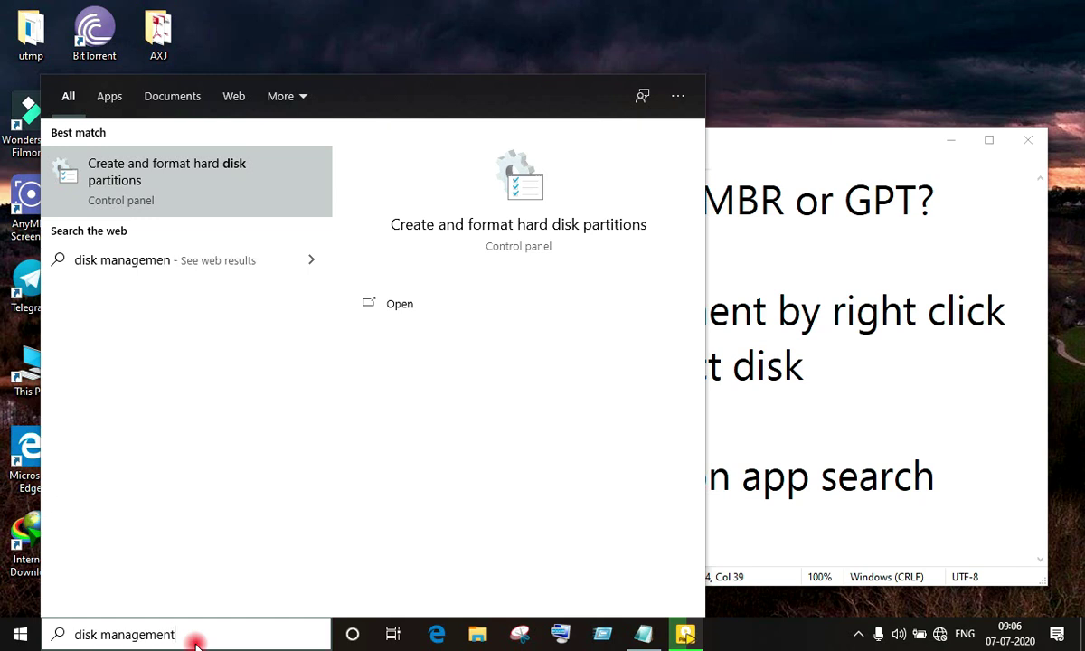
click(172, 173)
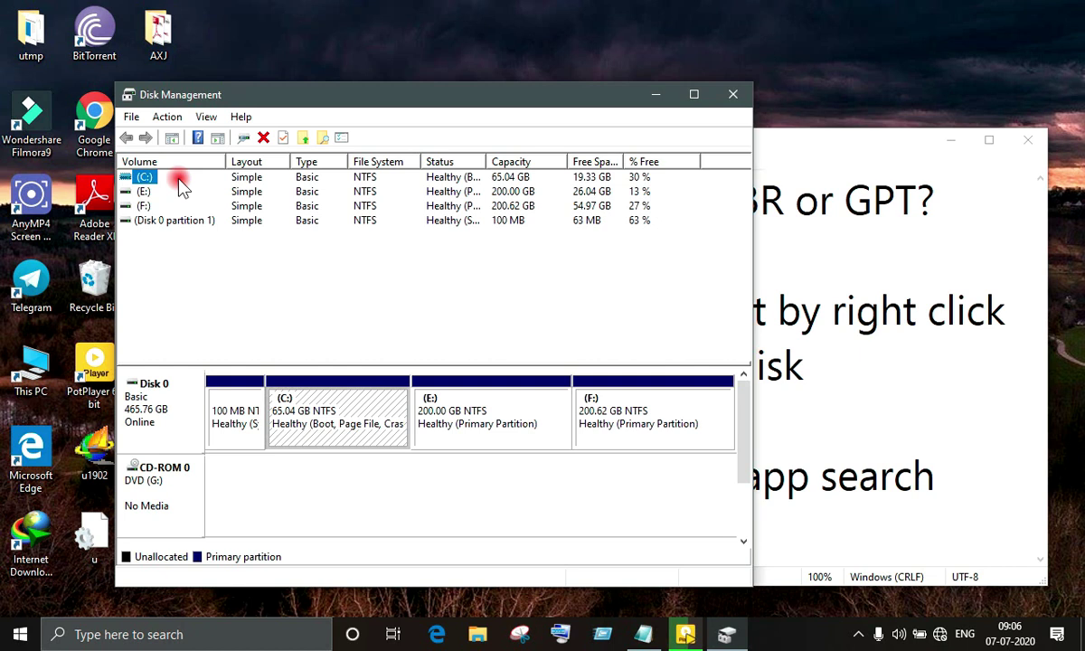
key(super+Down)
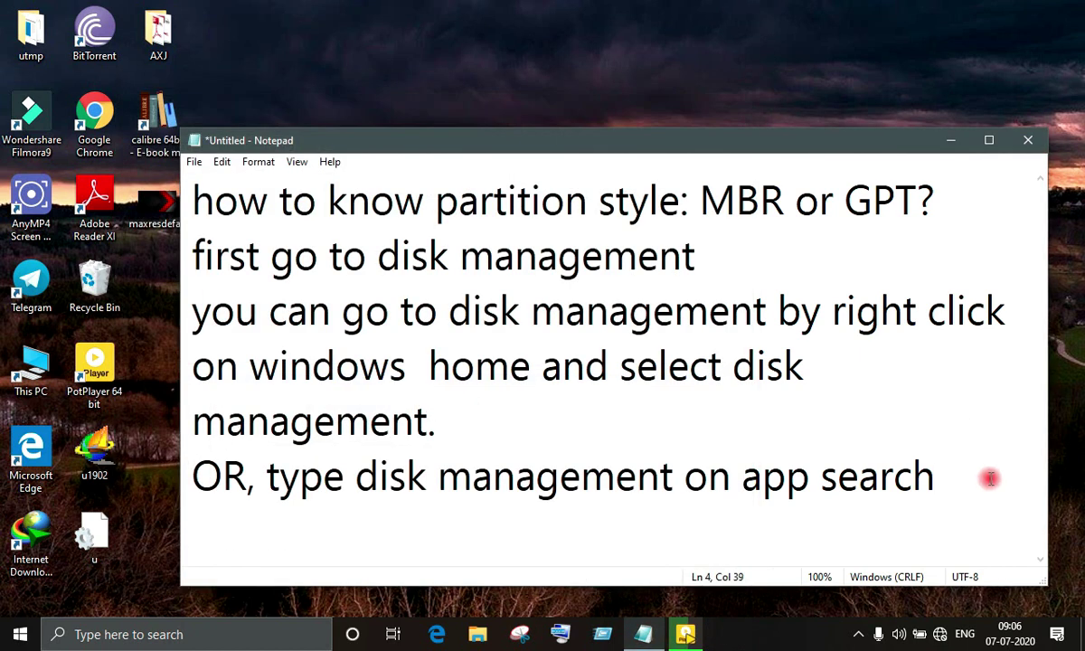
Begin a fifth line in the note with the text "OR, go to run"
key(Return)
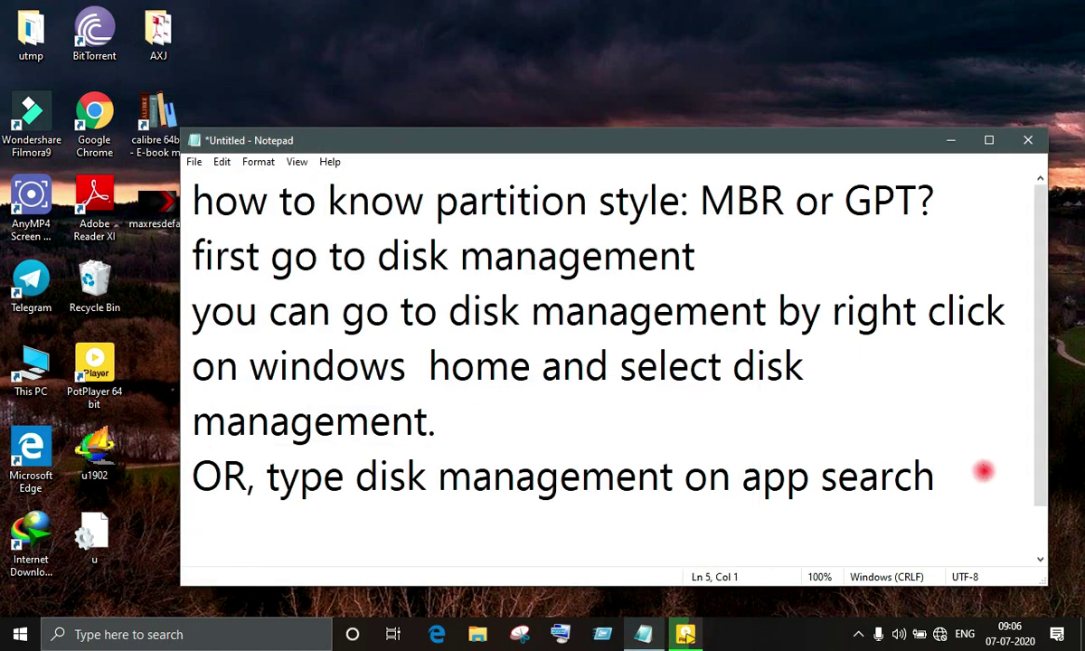
text(OR, )
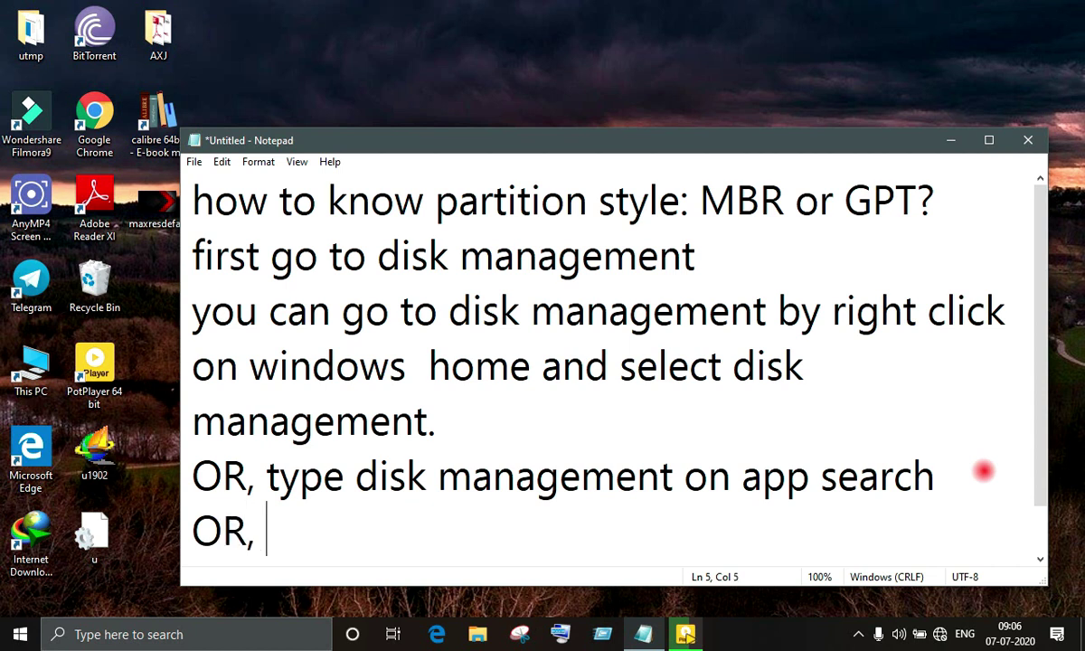
text(go)
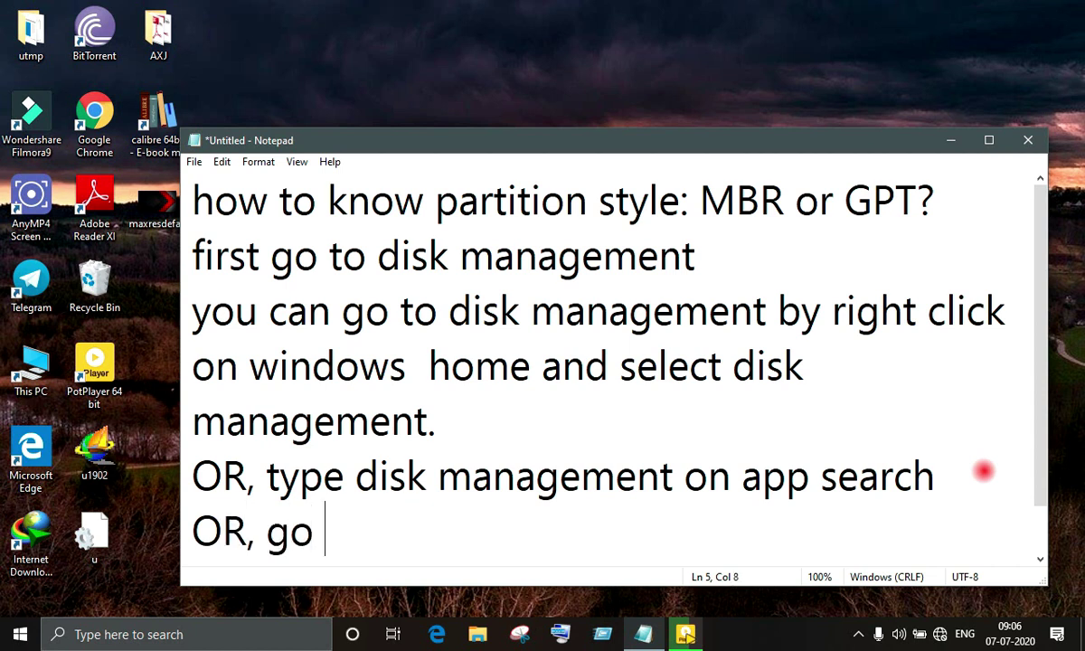
text( toru)
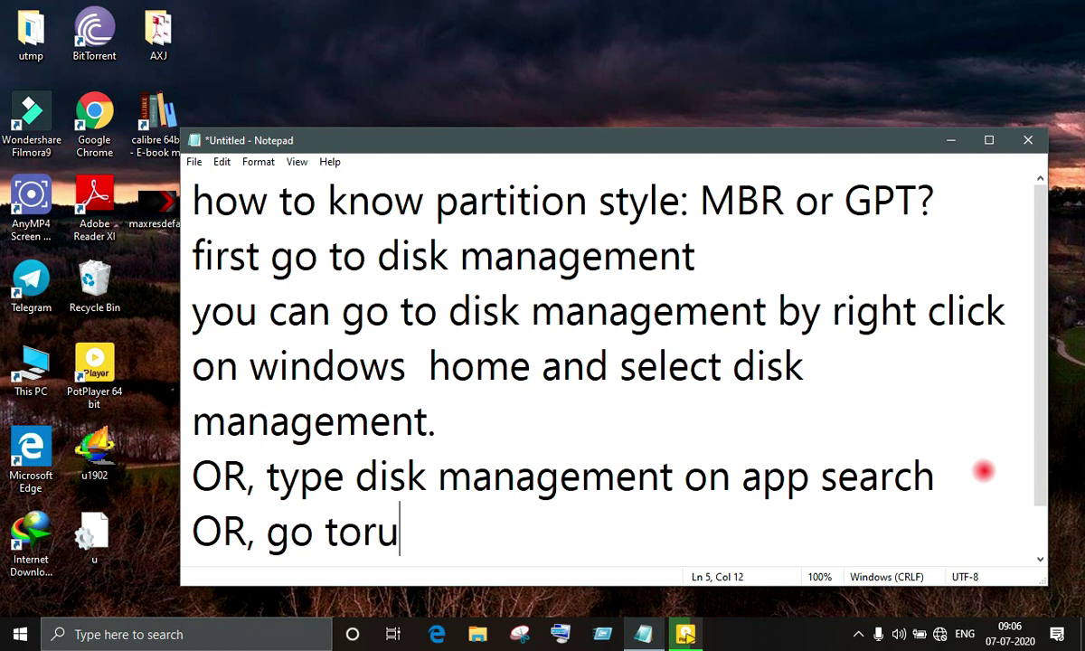
text(n)
key(BackSpace)
key(BackSpace)
key(BackSpace)
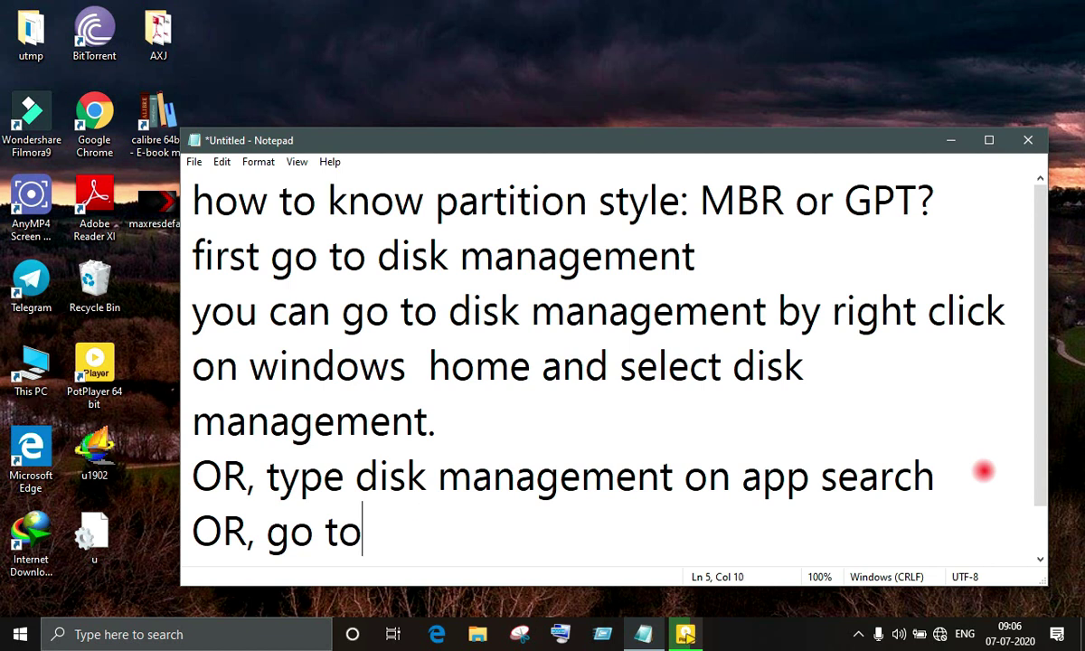
text(run)
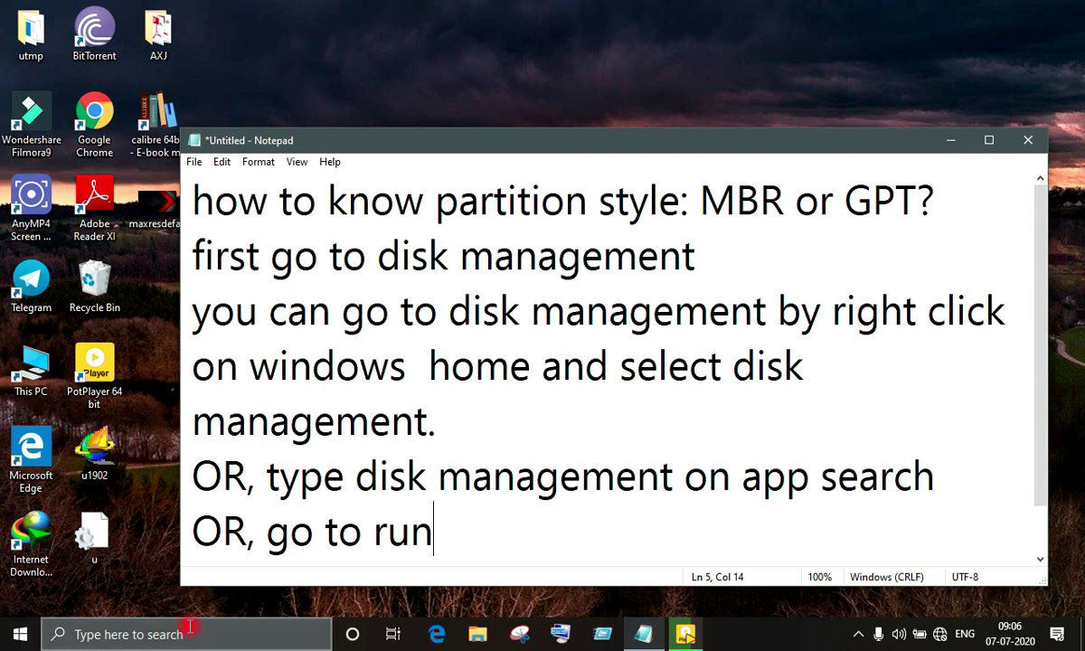
Search Windows for "run" and open the Run dialog
click(189, 634)
text(run)
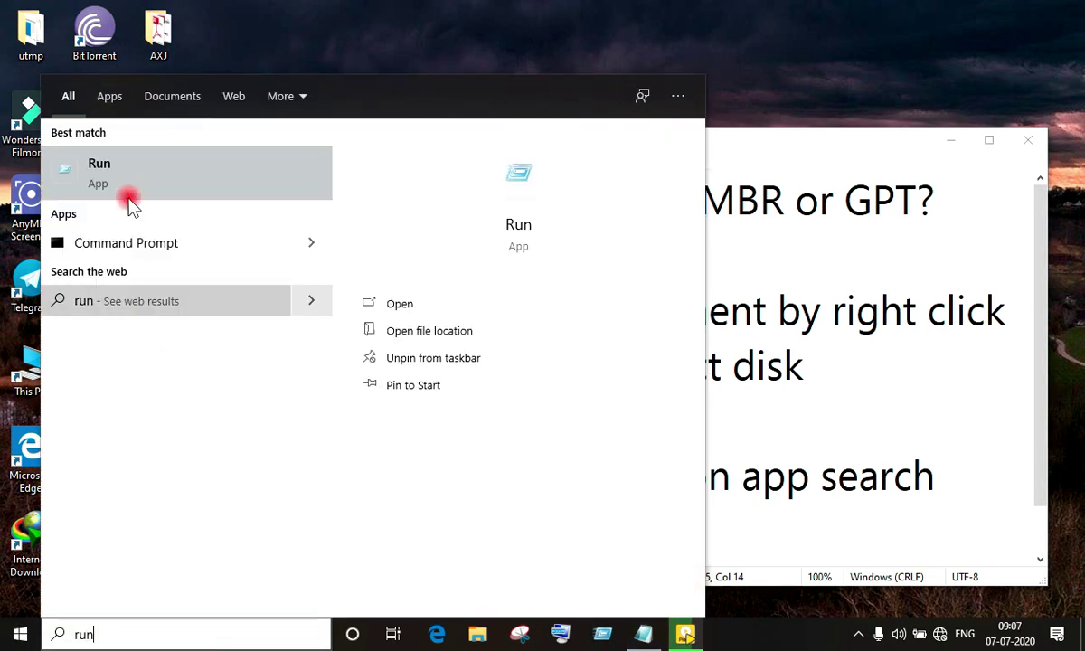
click(117, 173)
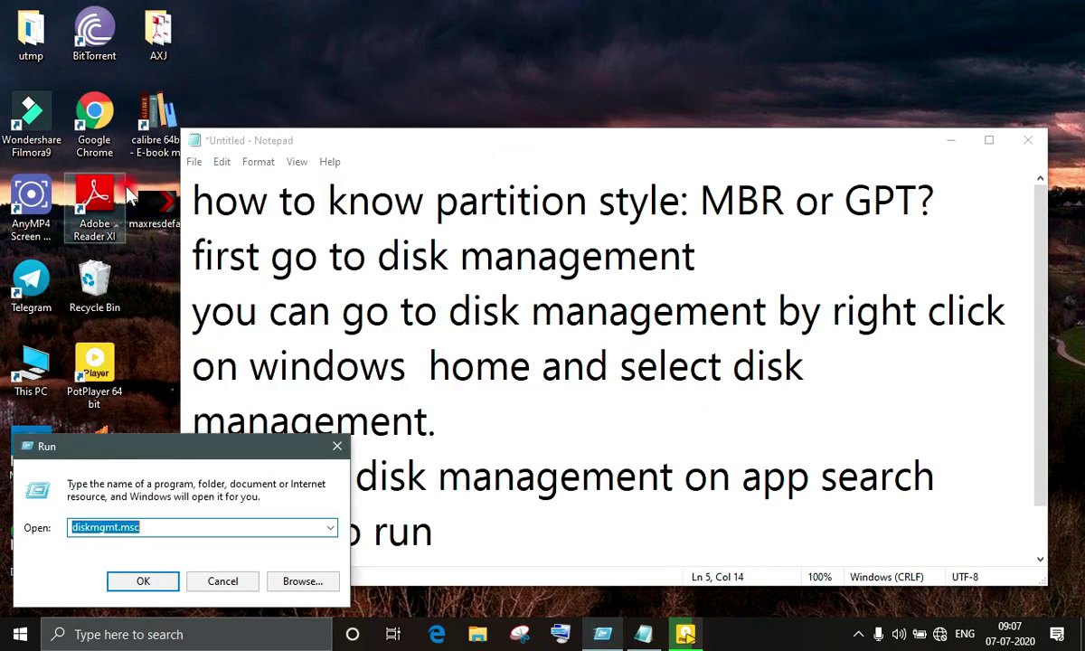
Complete the note's fifth line in Notepad with the text 'and type "diskmgmt.msc"'
click(494, 522)
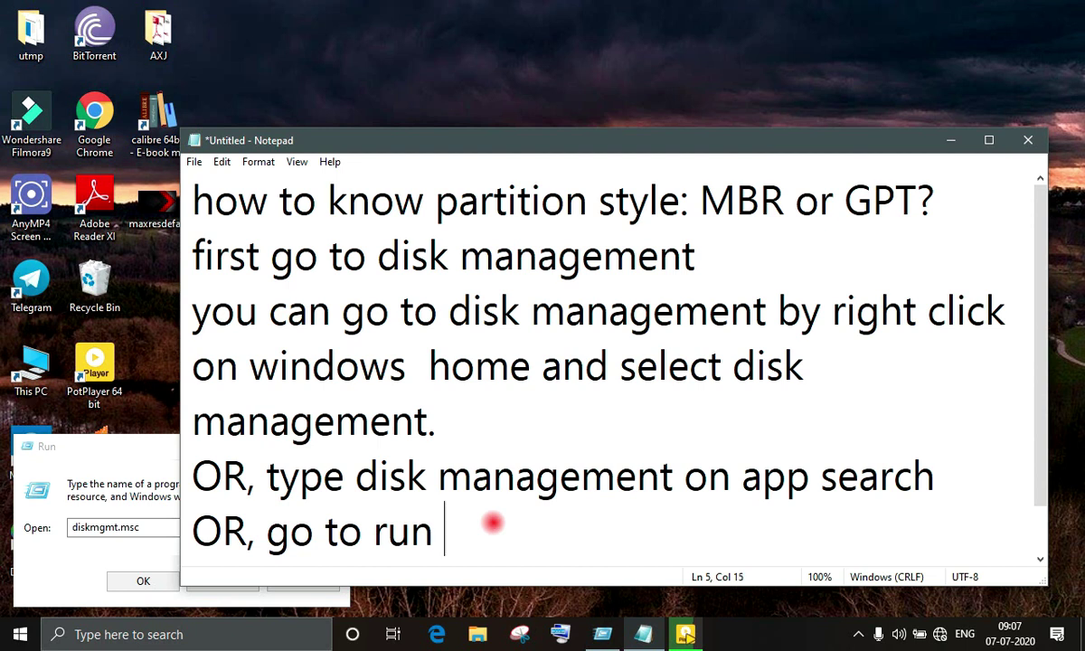
text(and )
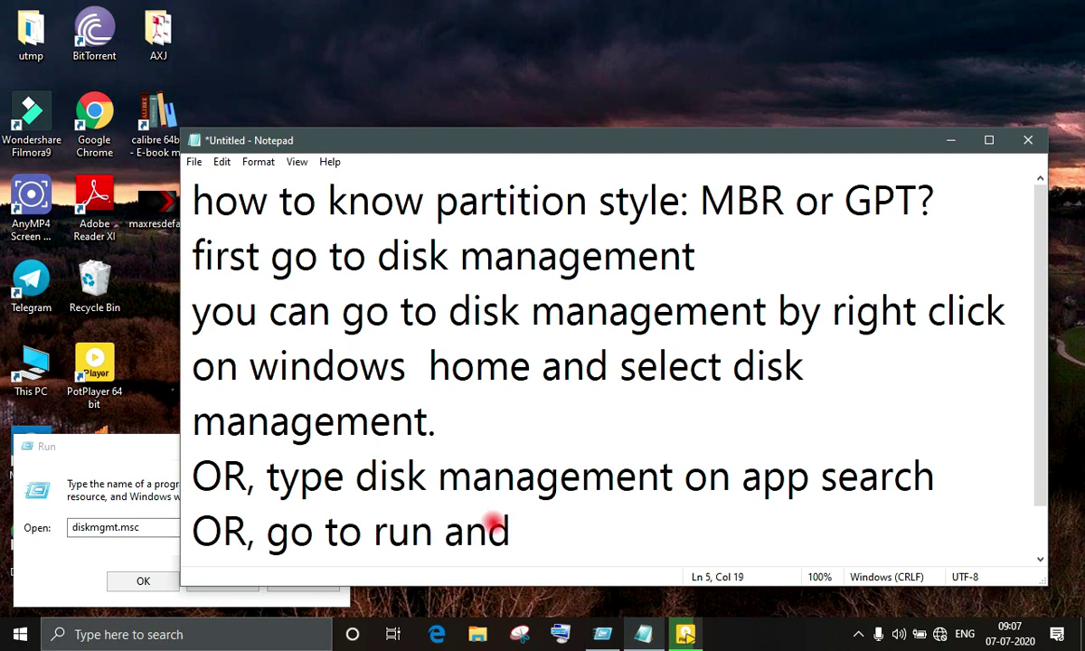
text(type )
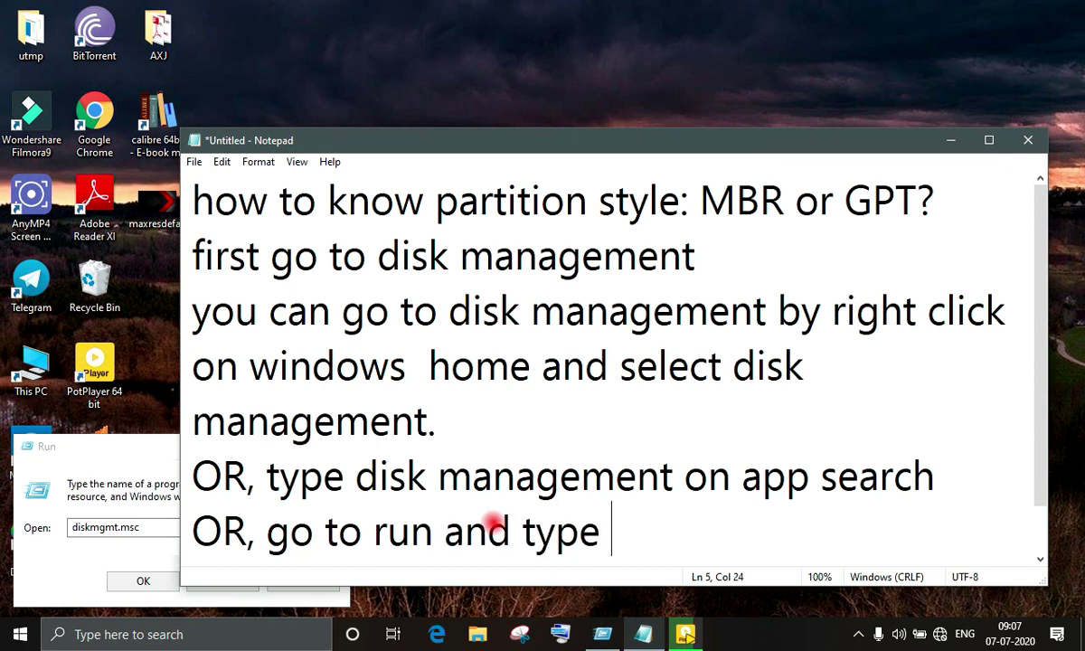
text(dis)
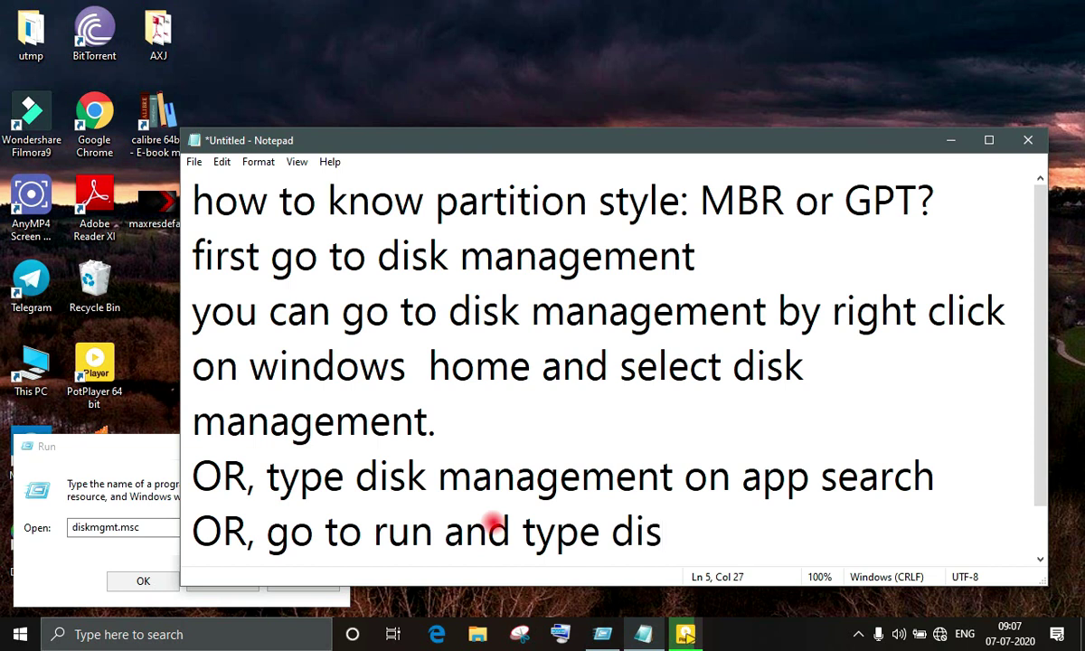
key(BackSpace)
key(BackSpace)
key(BackSpace)
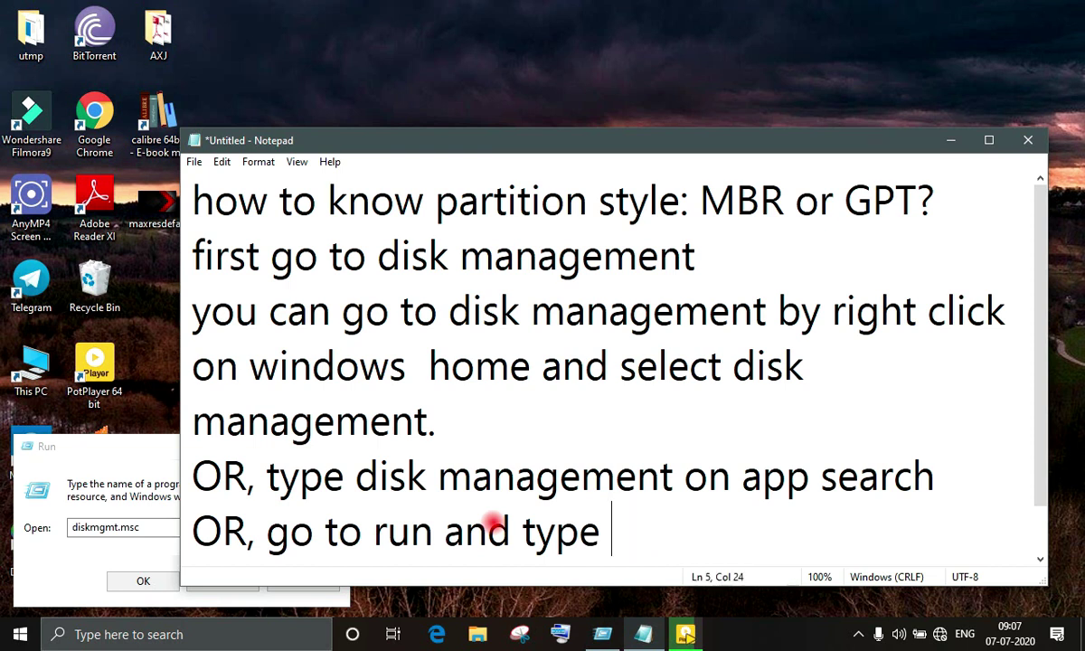
text("disk)
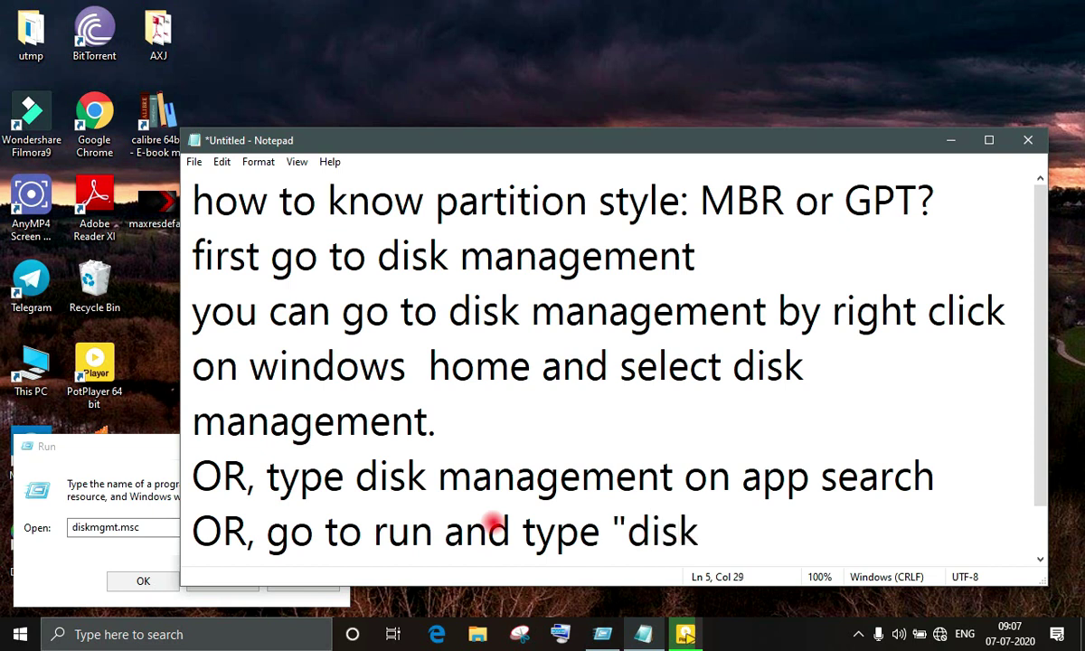
text(mgmt)
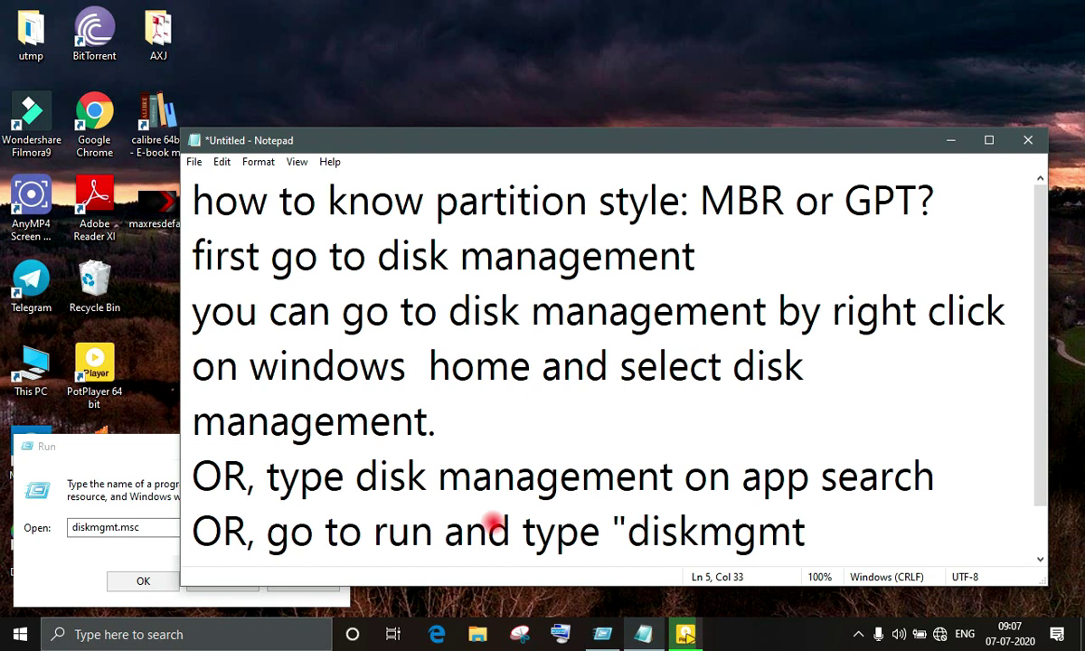
text(.msc)
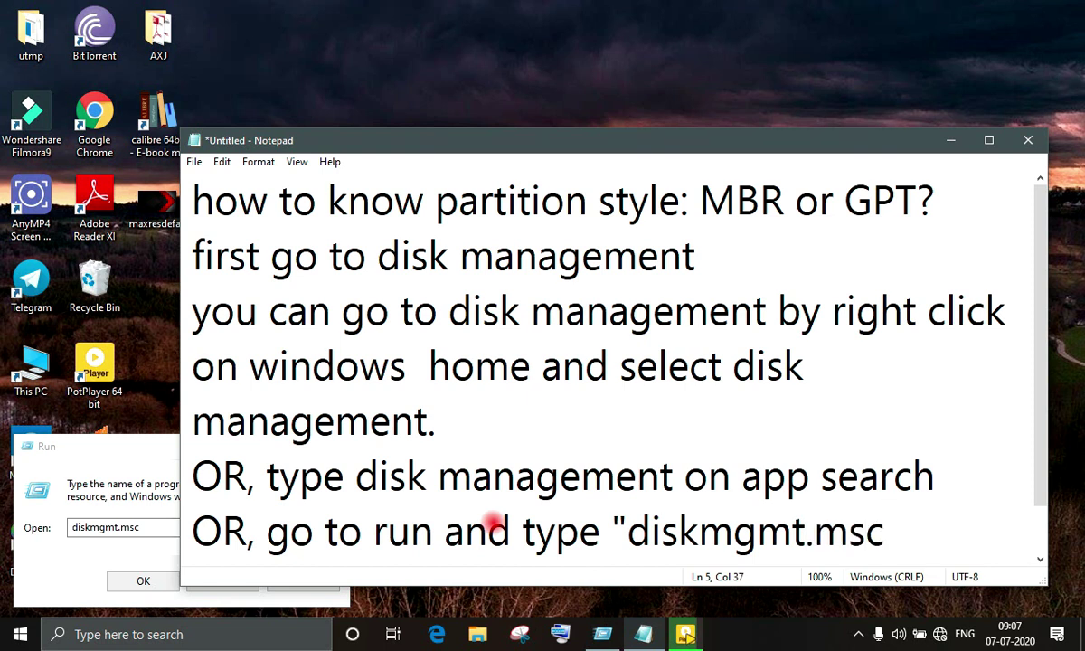
text(")
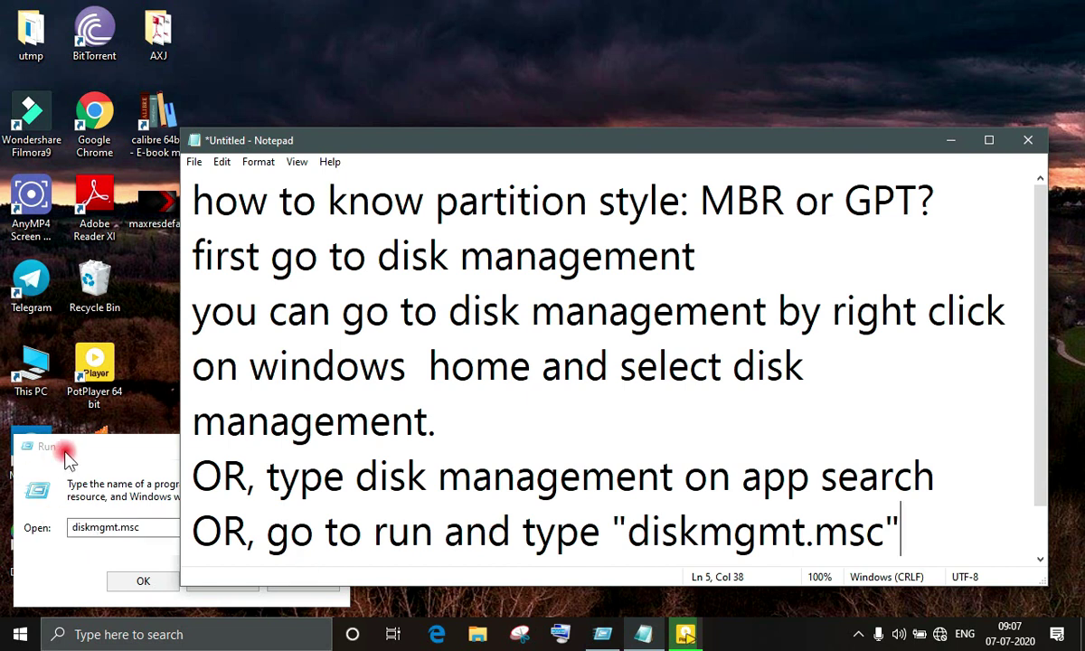
Run diskmgmt.msc from the open Run dialog to launch Disk Management
click(113, 446)
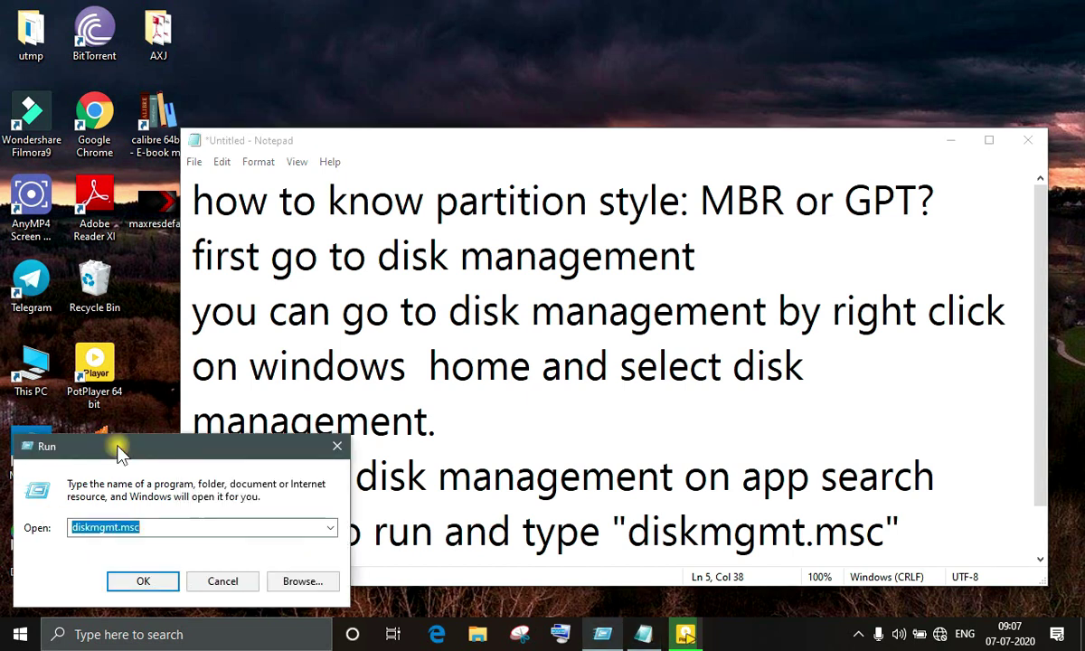
click(146, 580)
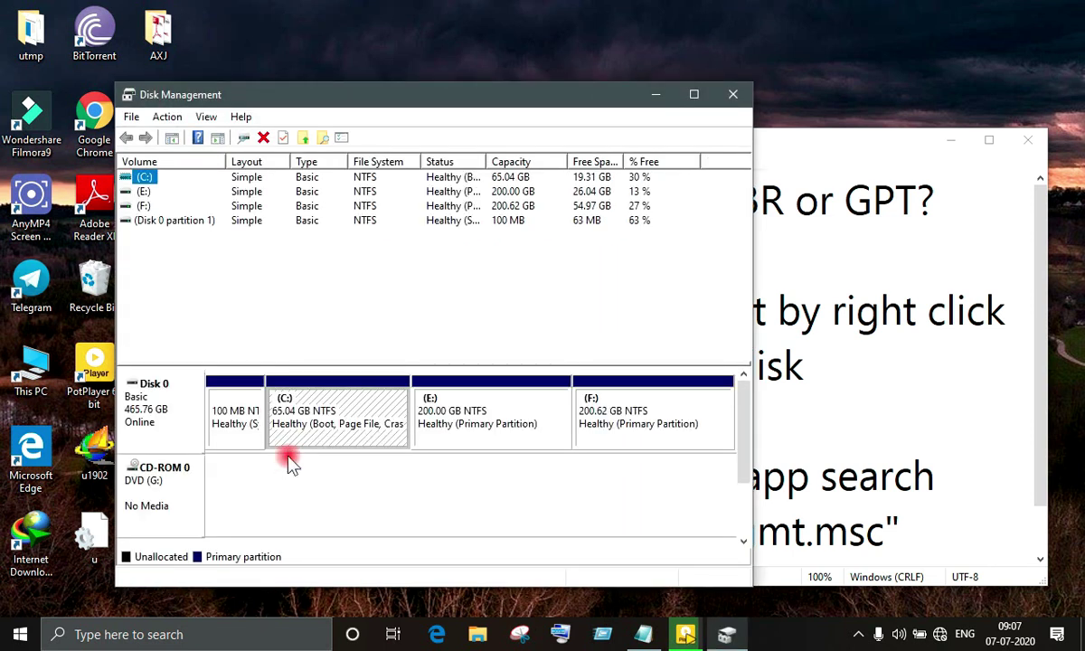
Add a sixth line to the Notepad note reading "now go disk basic and right click select properties"
click(932, 532)
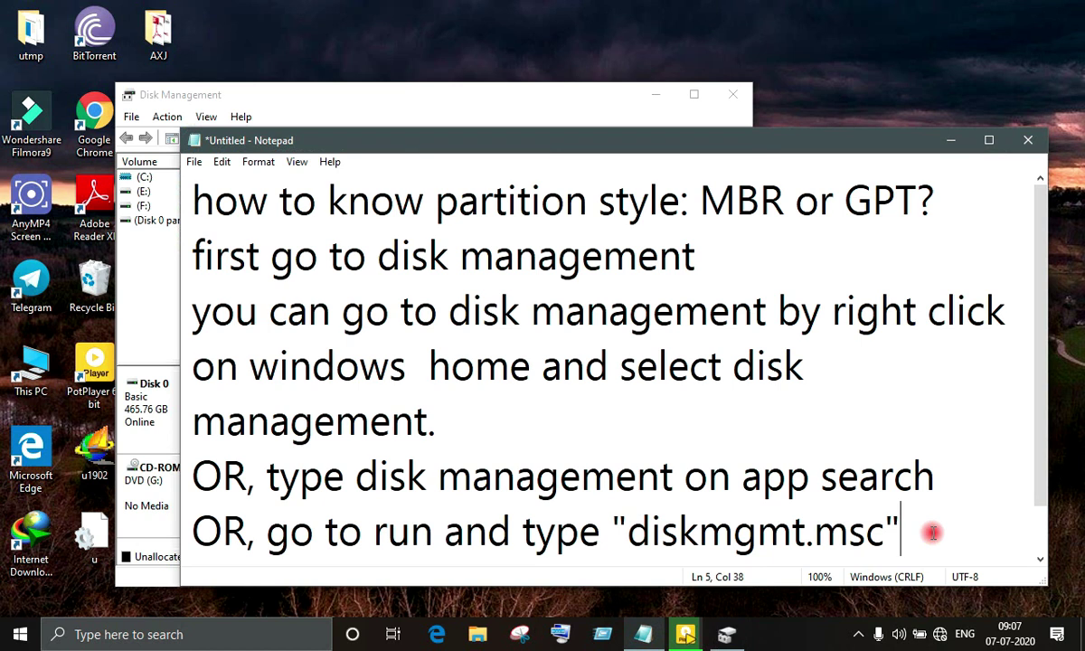
key(Return)
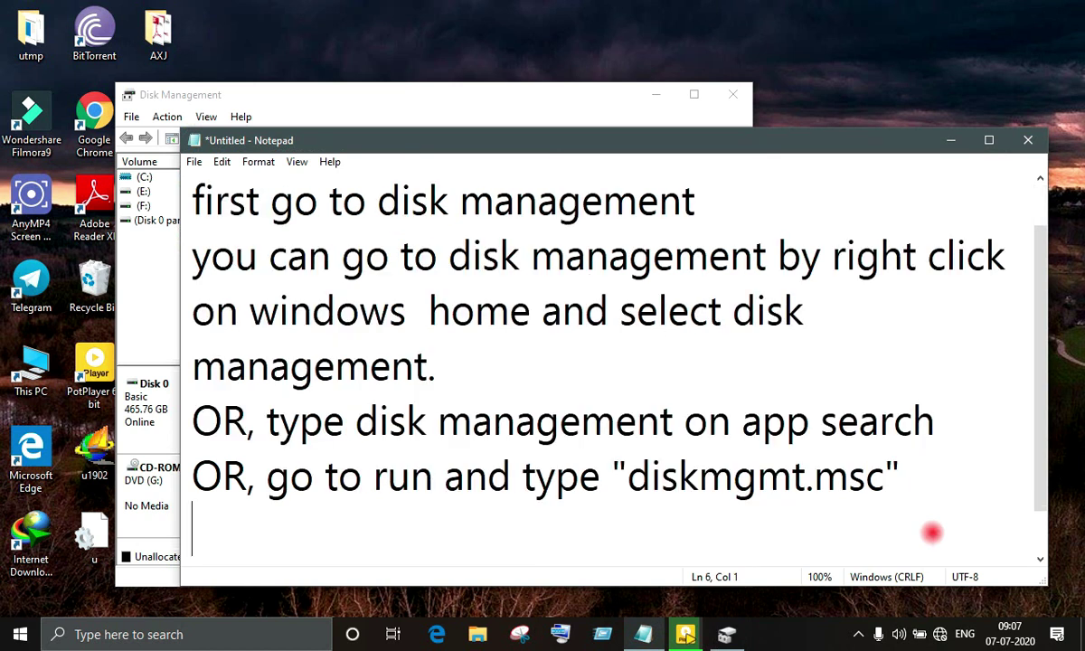
text(now go )
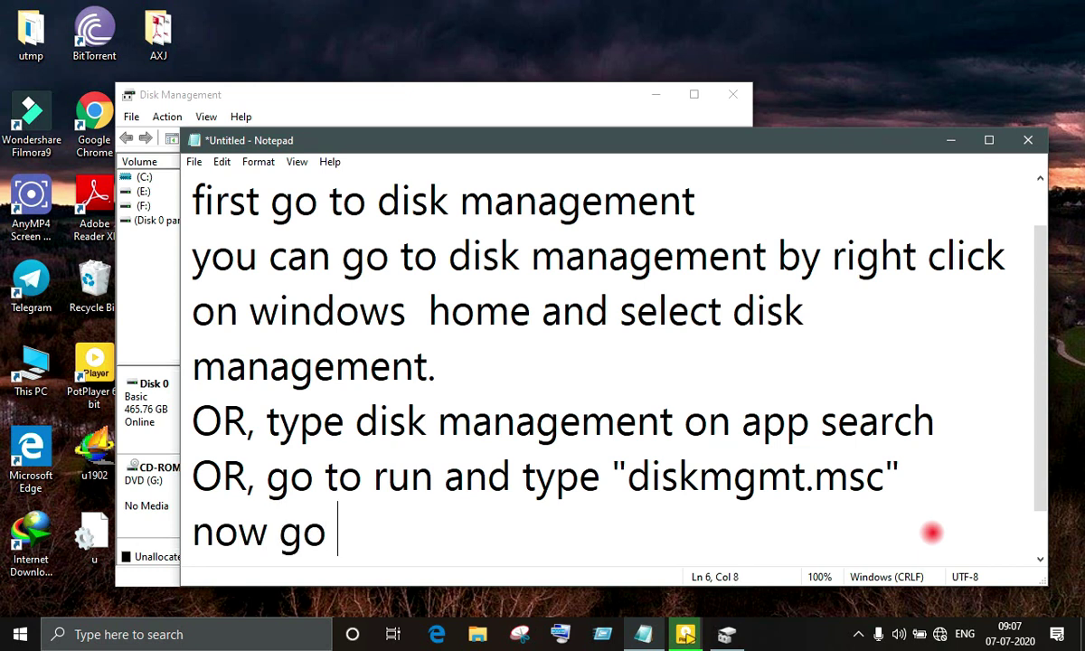
text(dis)
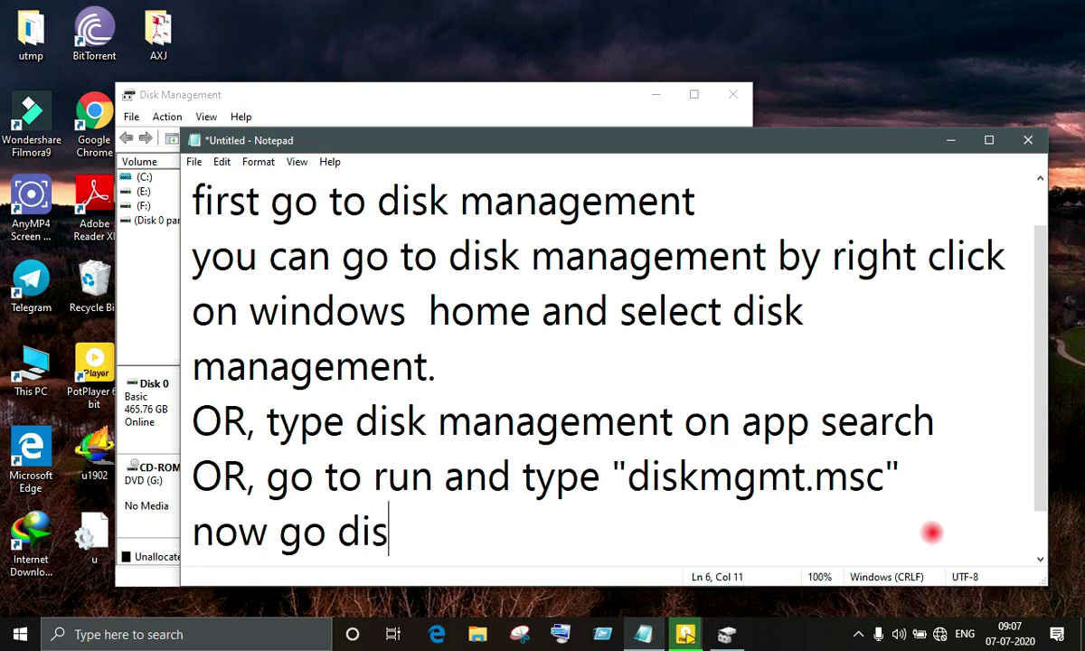
text(k basi)
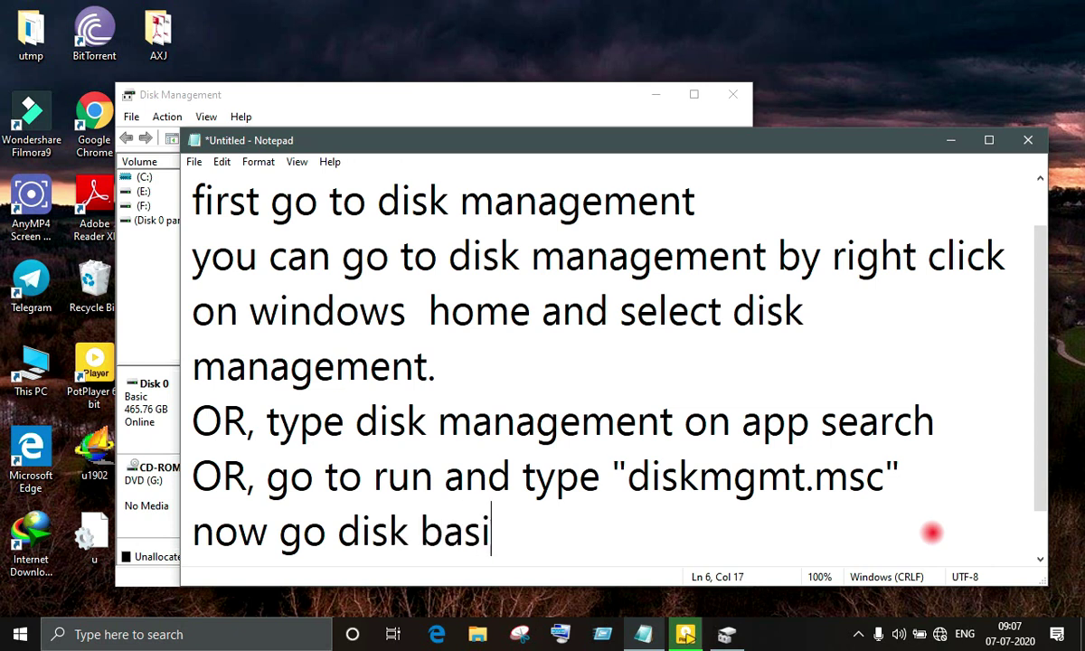
text(c right)
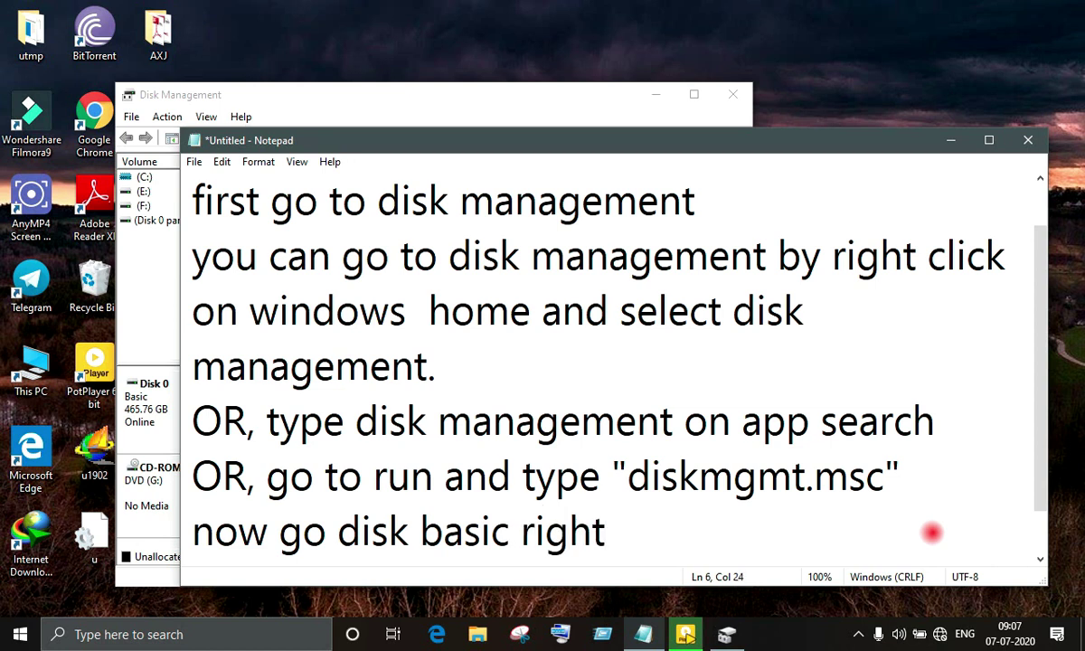
key(BackSpace)
key(BackSpace)
key(BackSpace)
key(BackSpace)
key(BackSpace)
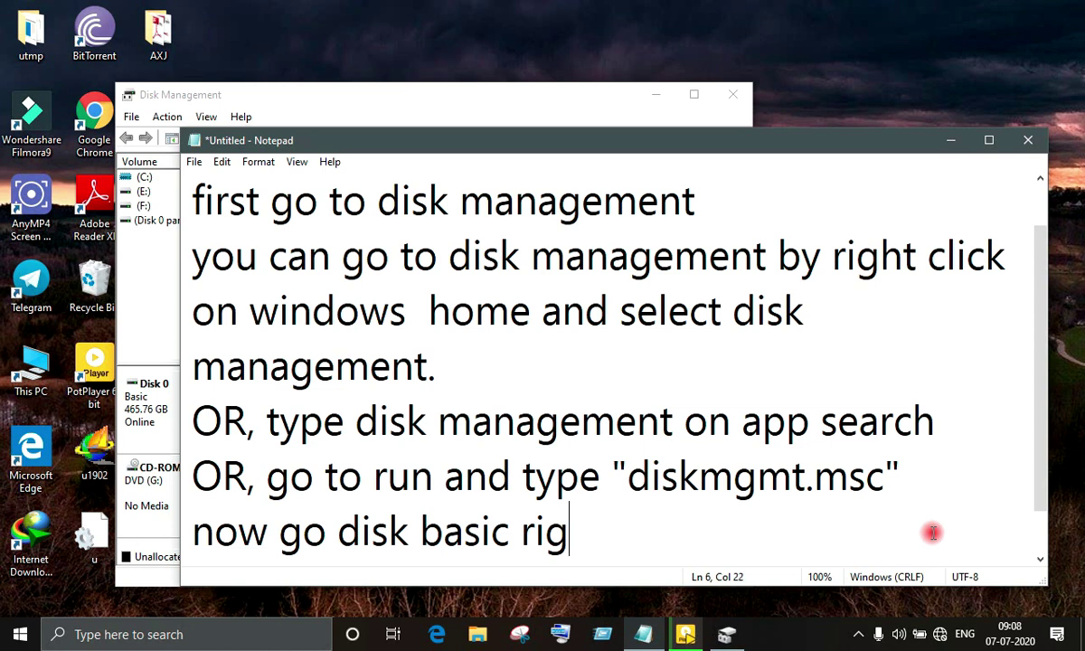
text(and rih)
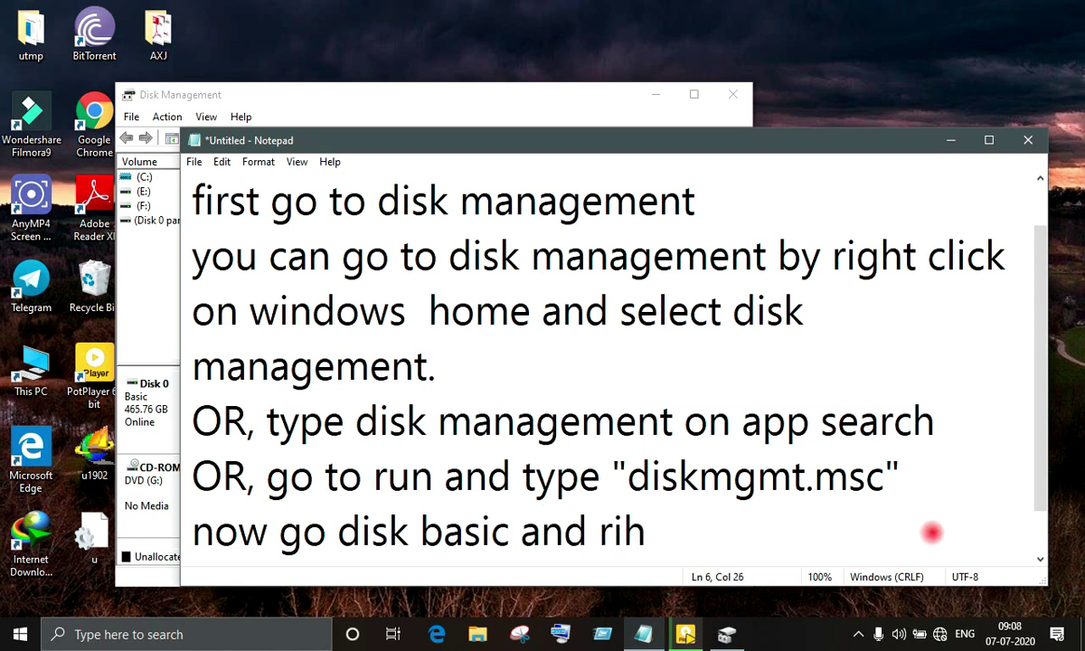
key(BackSpace)
text(ght cli)
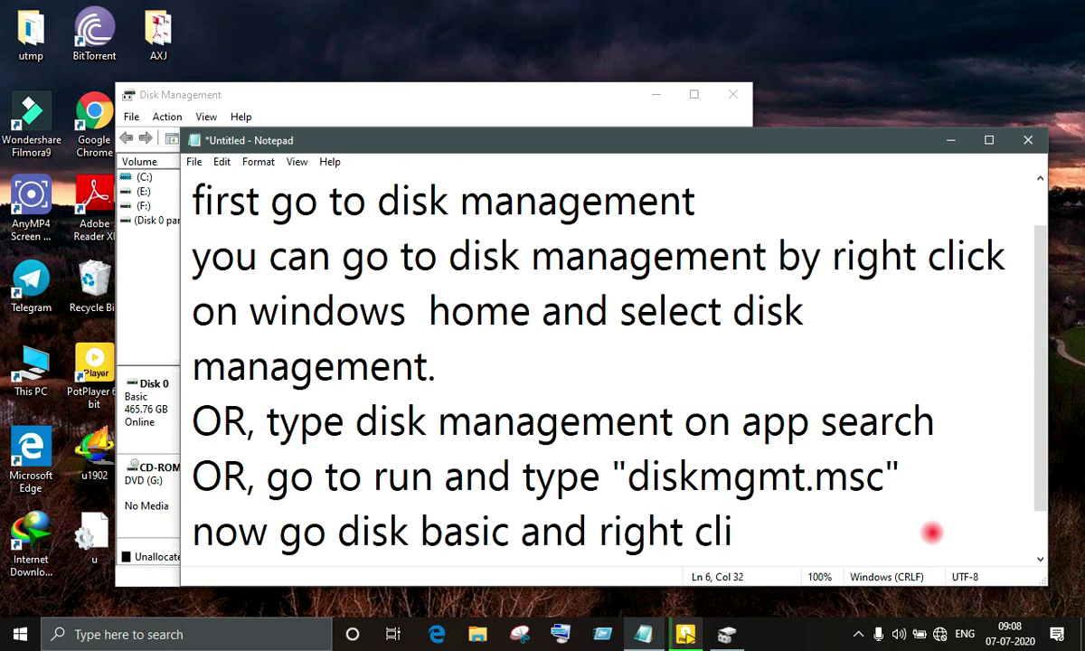
text(ck sele)
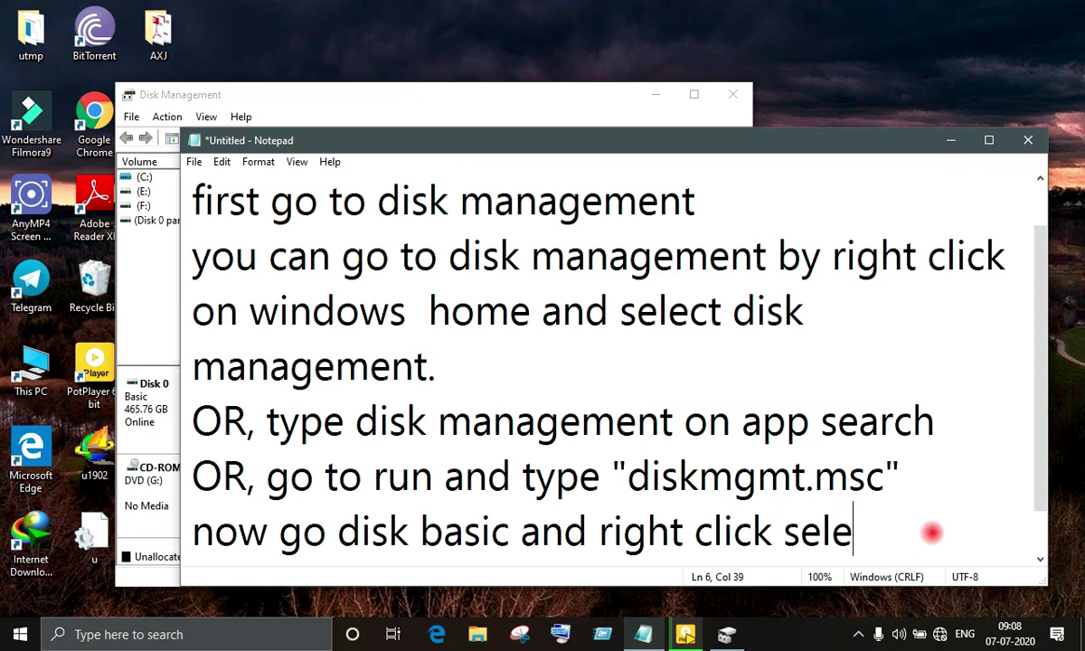
text(ct pr)
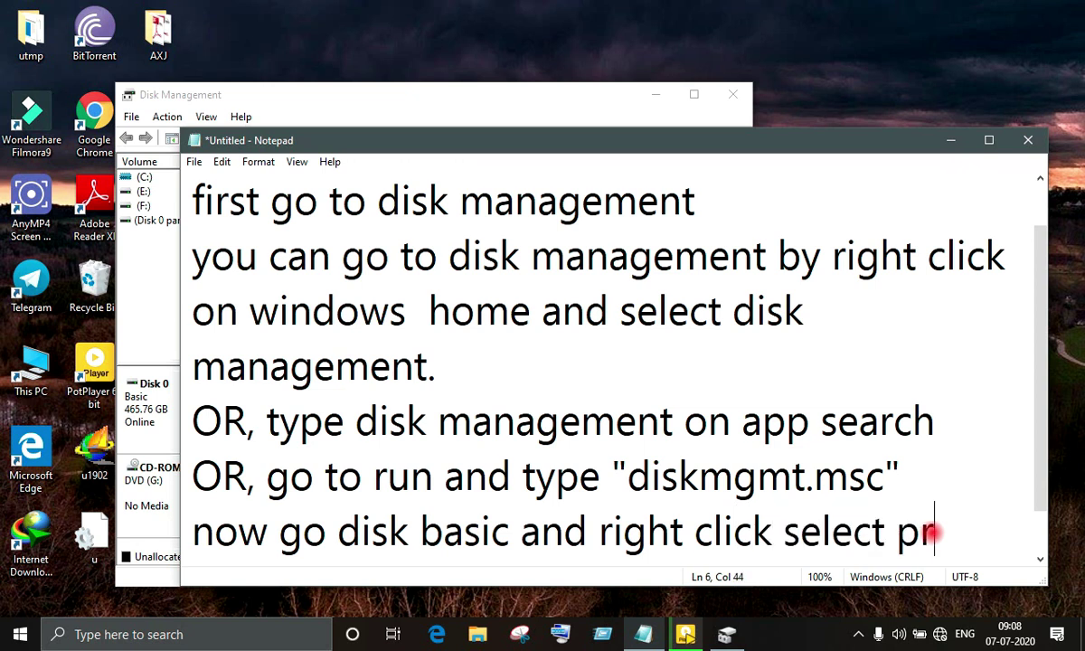
text(operties)
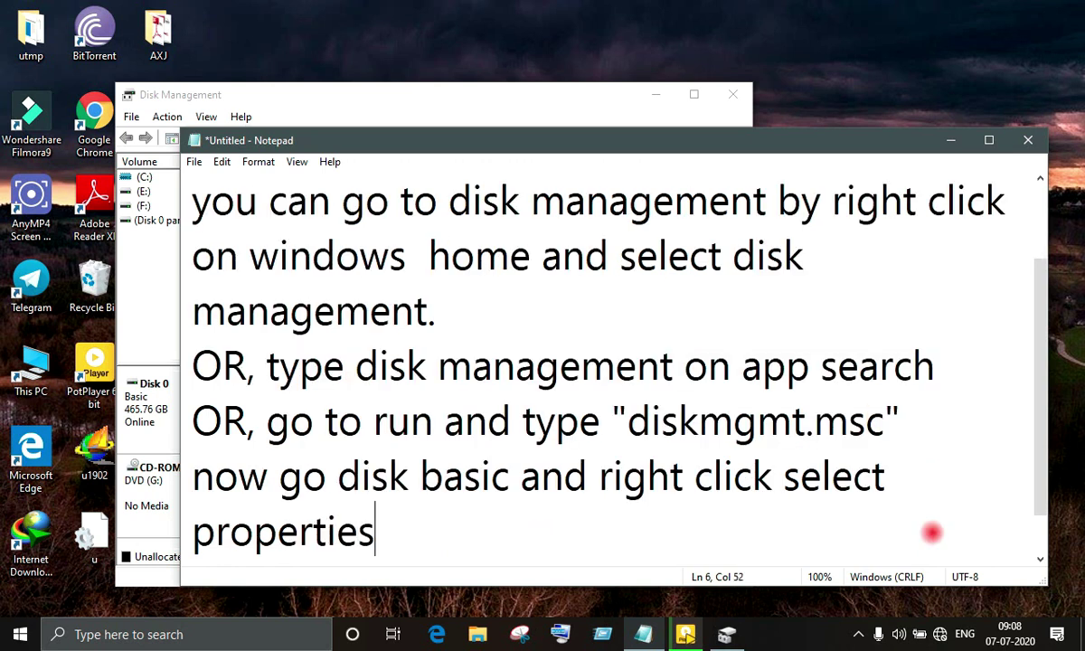
Switch to Disk Management and open the properties of Disk 0
click(151, 405)
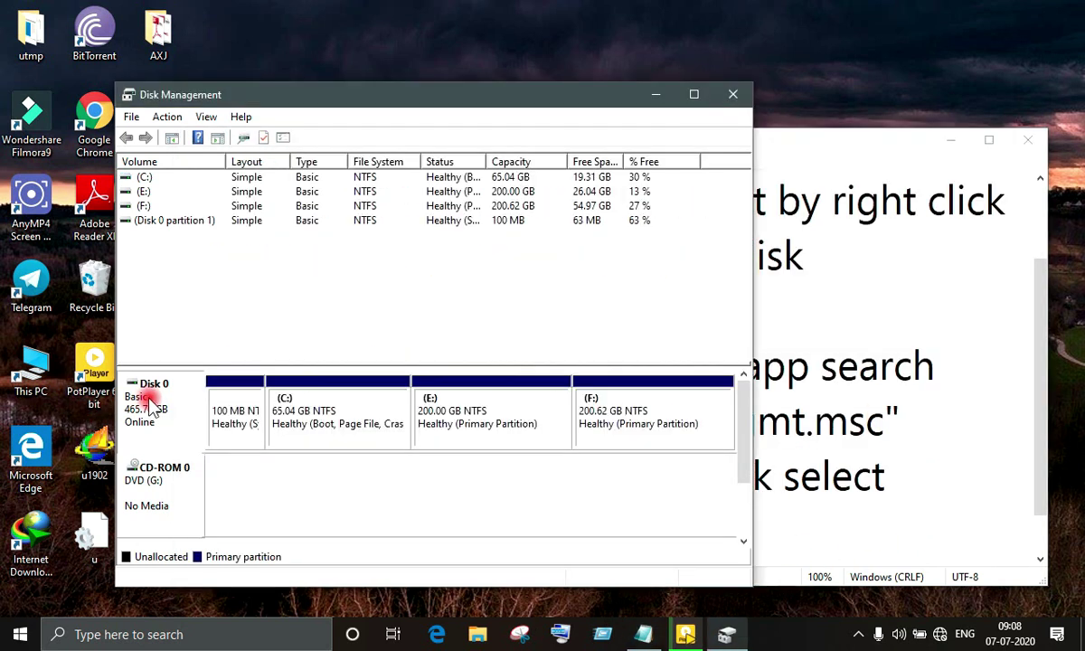
right_click(150, 405)
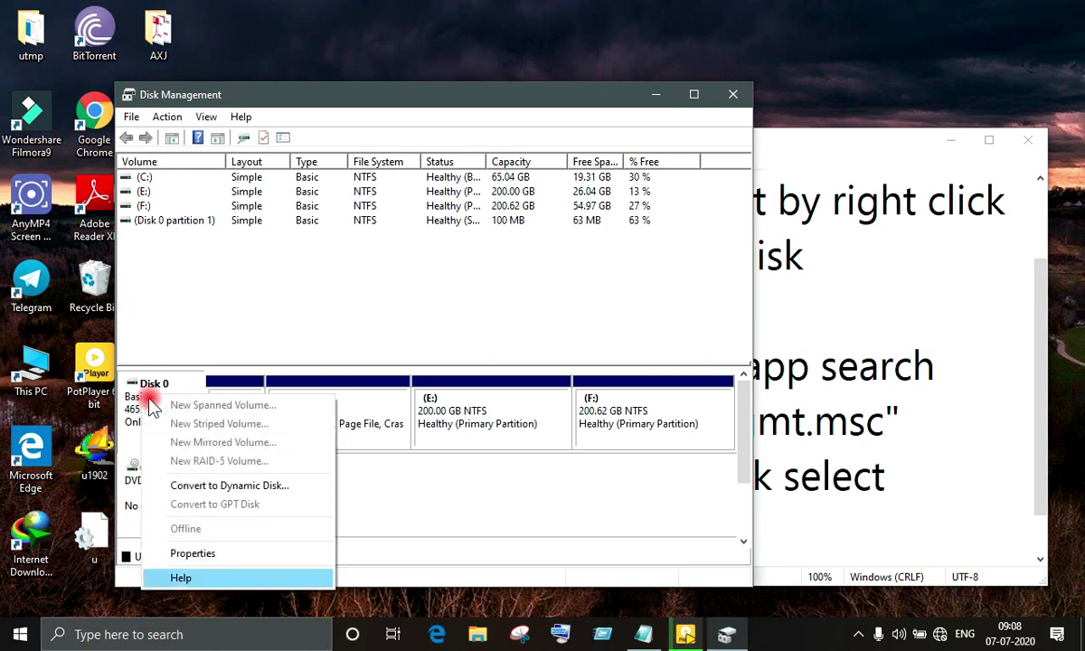
click(147, 396)
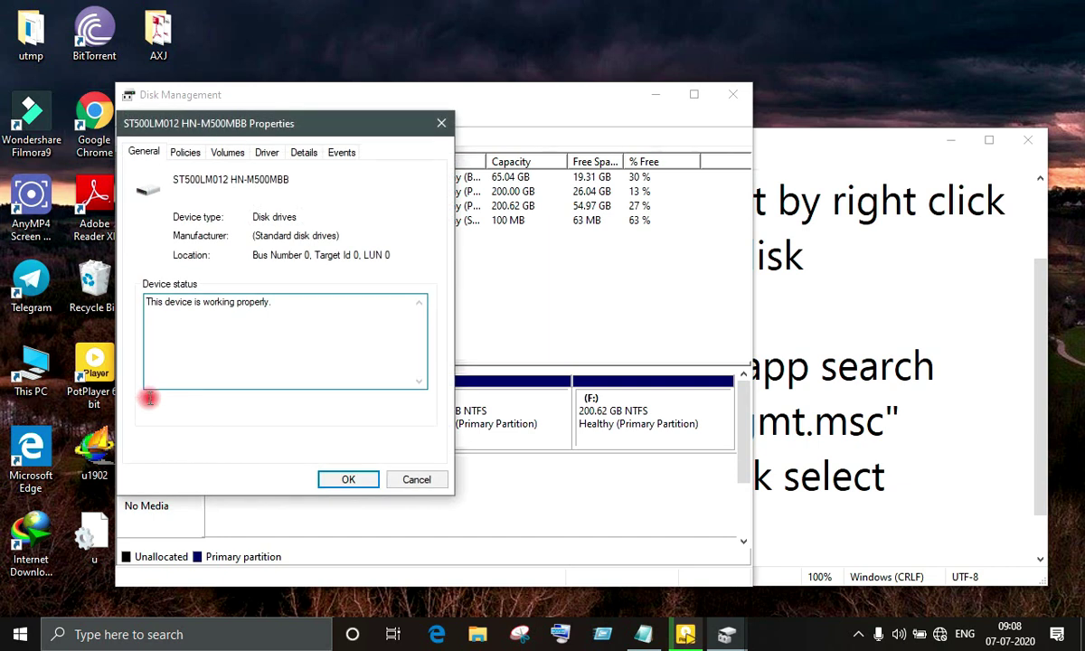
Add a seventh line to the Notepad note reading "click on volume tab"
click(800, 540)
click(483, 533)
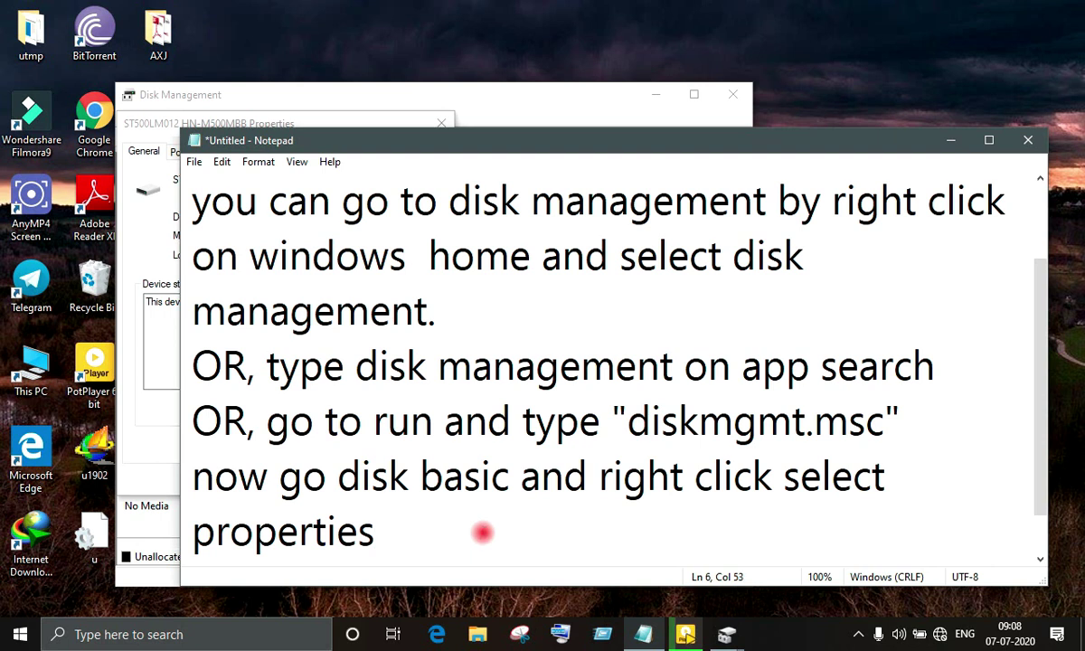
key(Return)
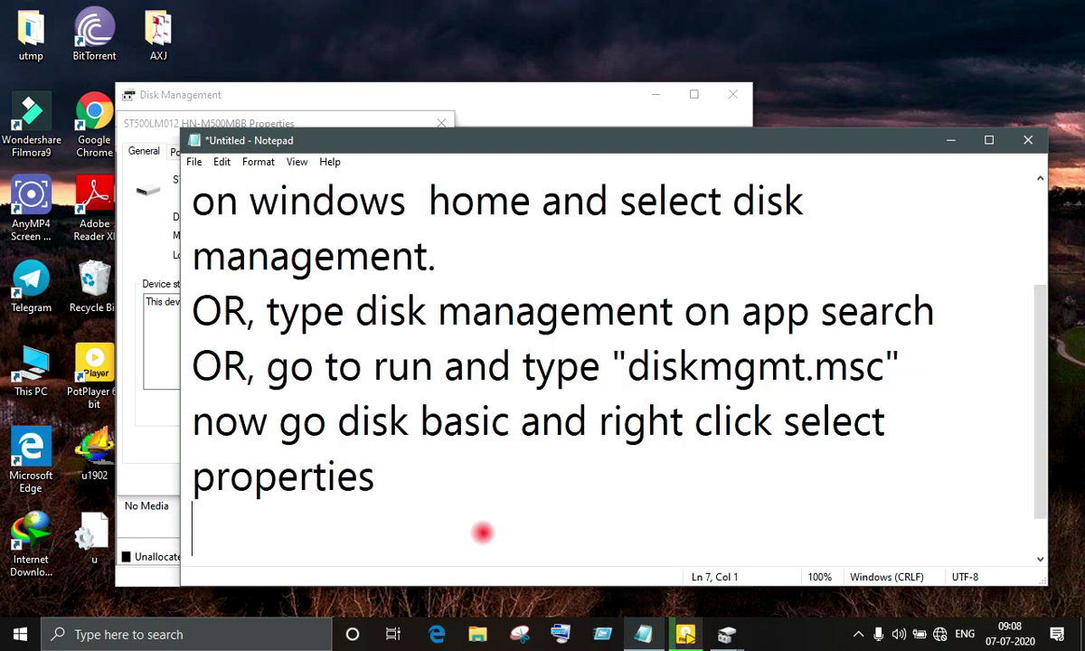
text(clic)
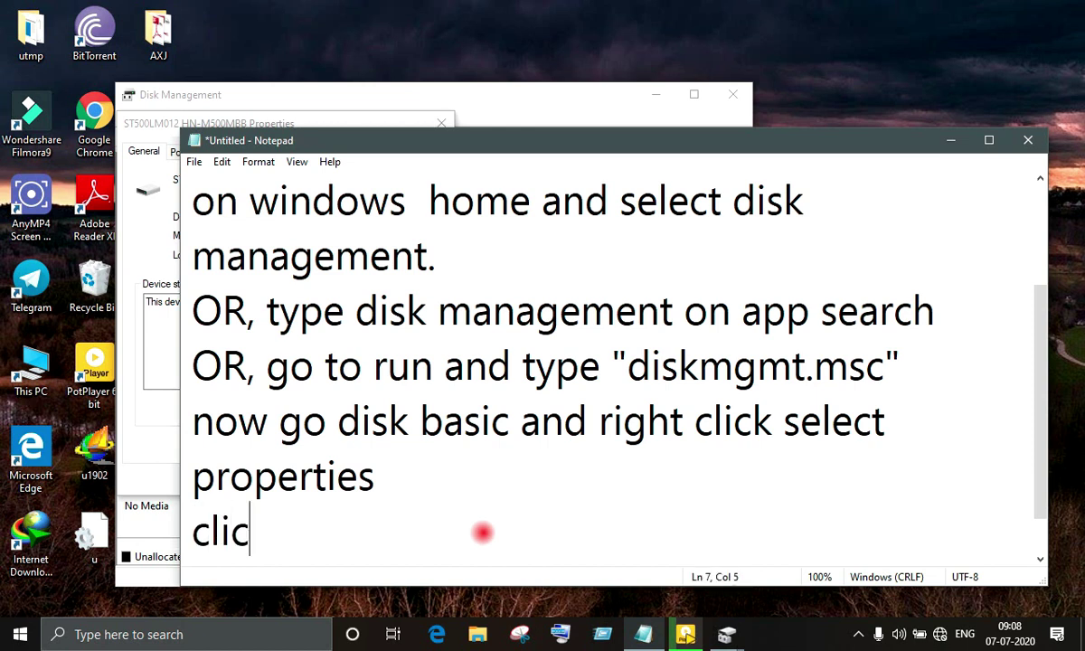
text(k )
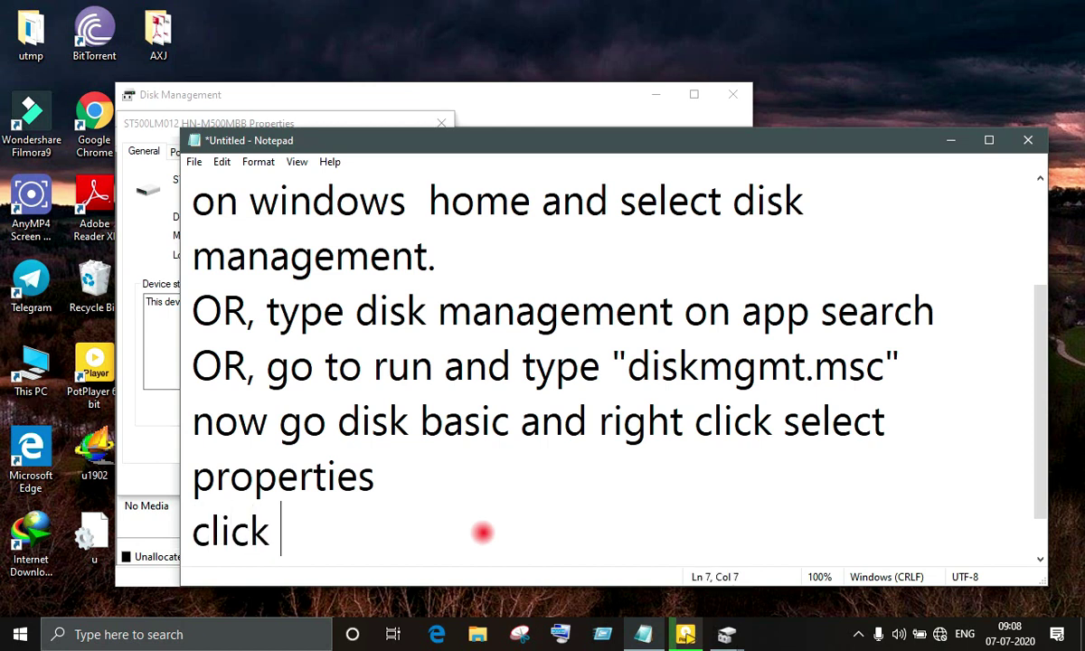
text(on vi)
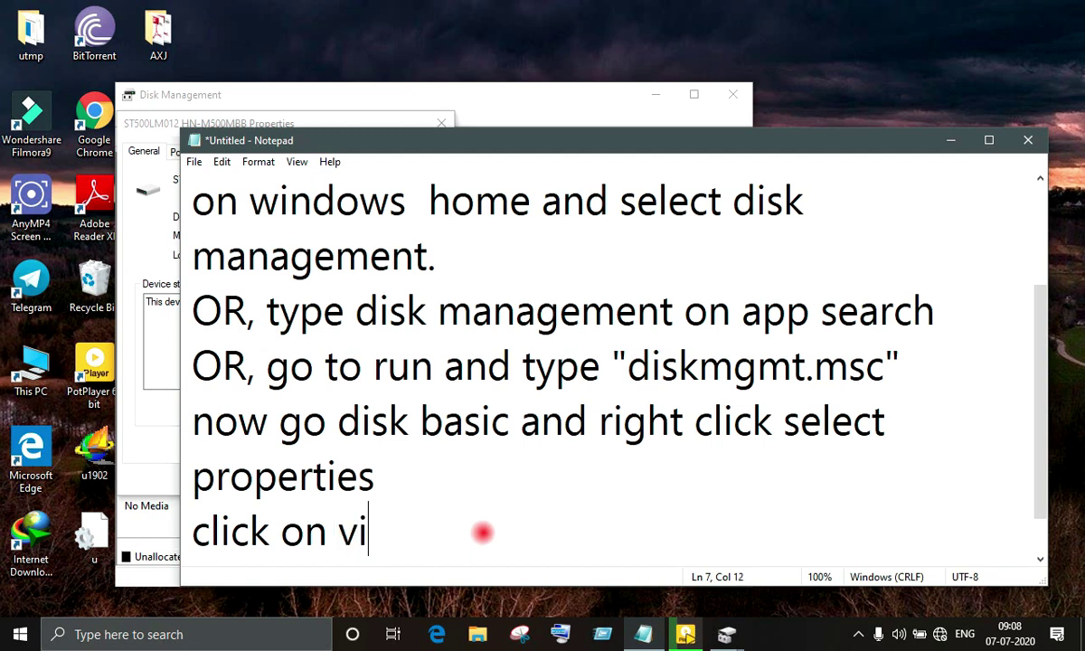
key(BackSpace)
text(olu)
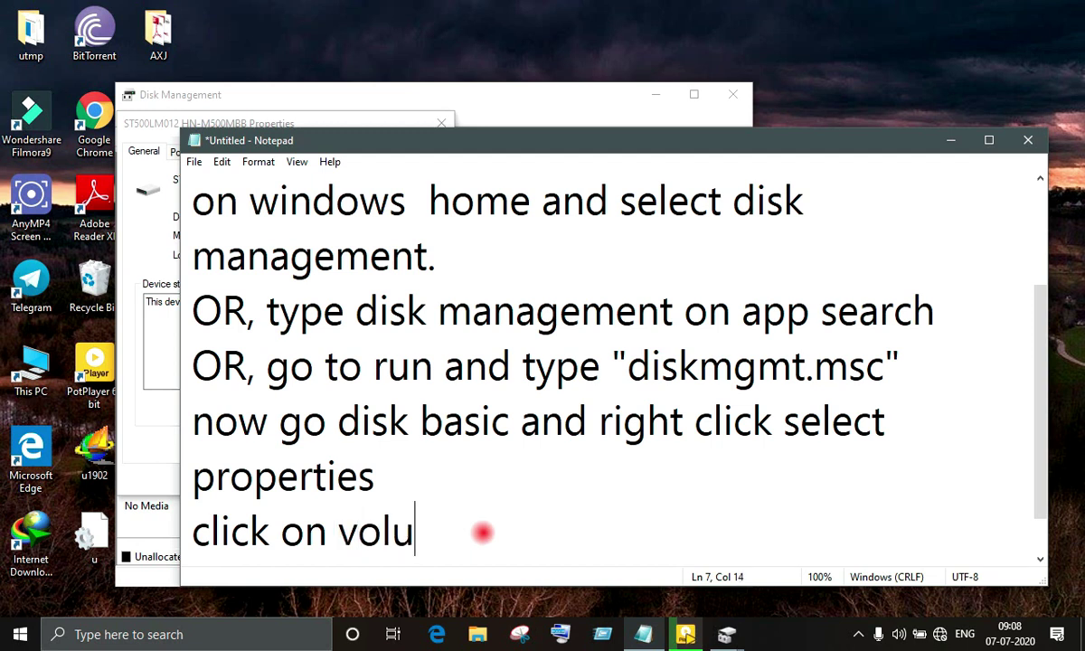
text(me tap)
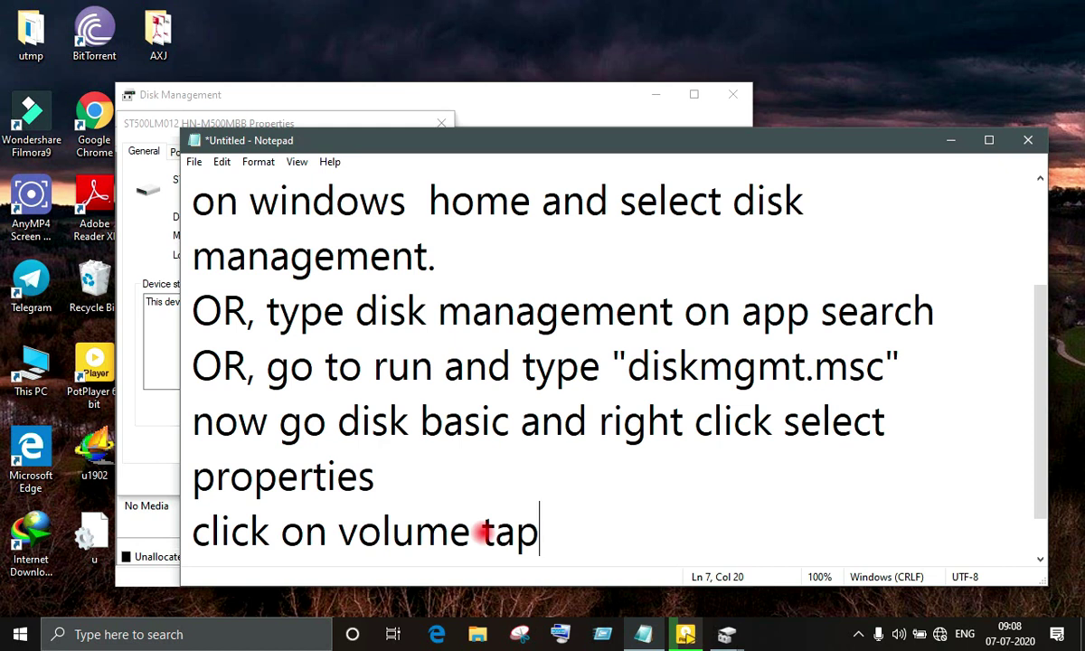
key(BackSpace)
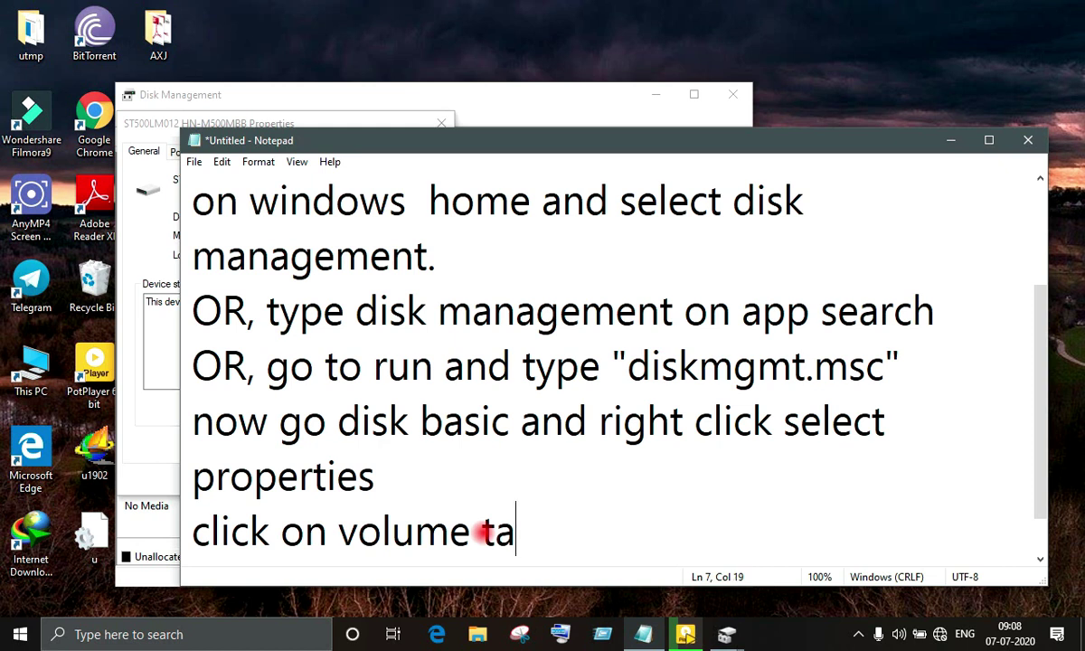
text(b)
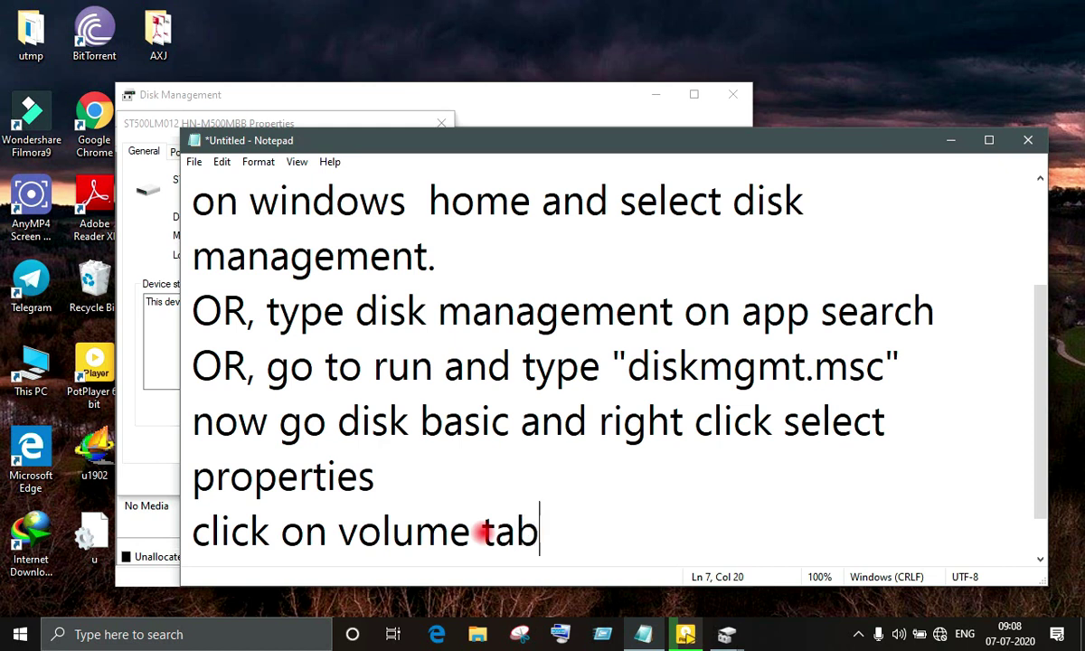
Extend the seventh line of the Notepad note with "on the top" after "click on volume tab"
text( on t)
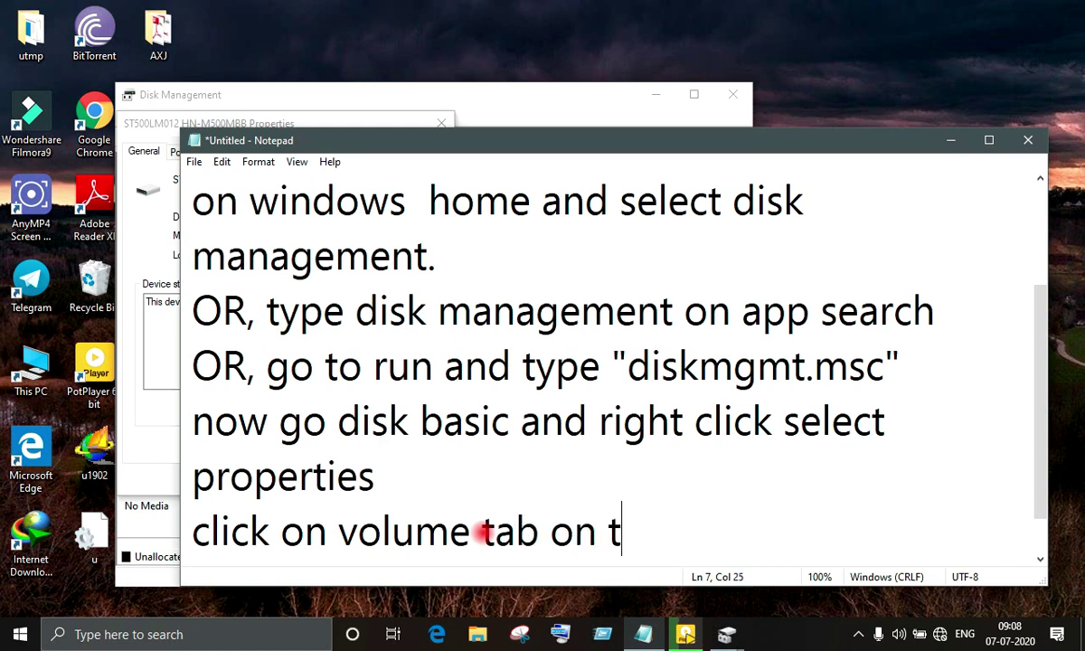
text(he top)
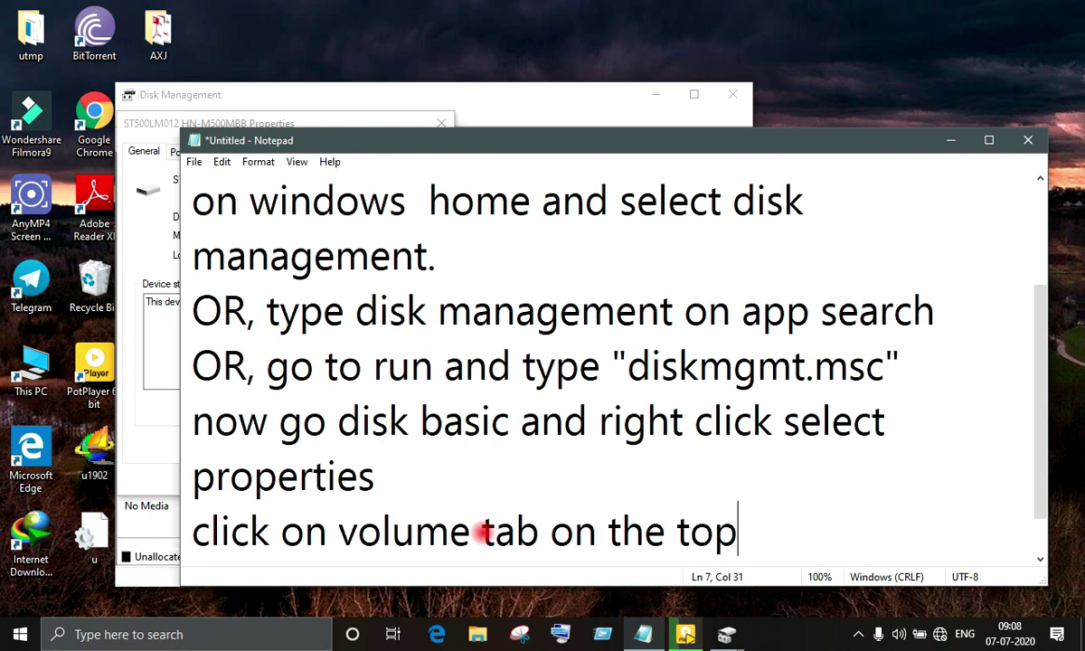
Switch to the Disk 0 properties and show the volume information to check the partition style
click(164, 415)
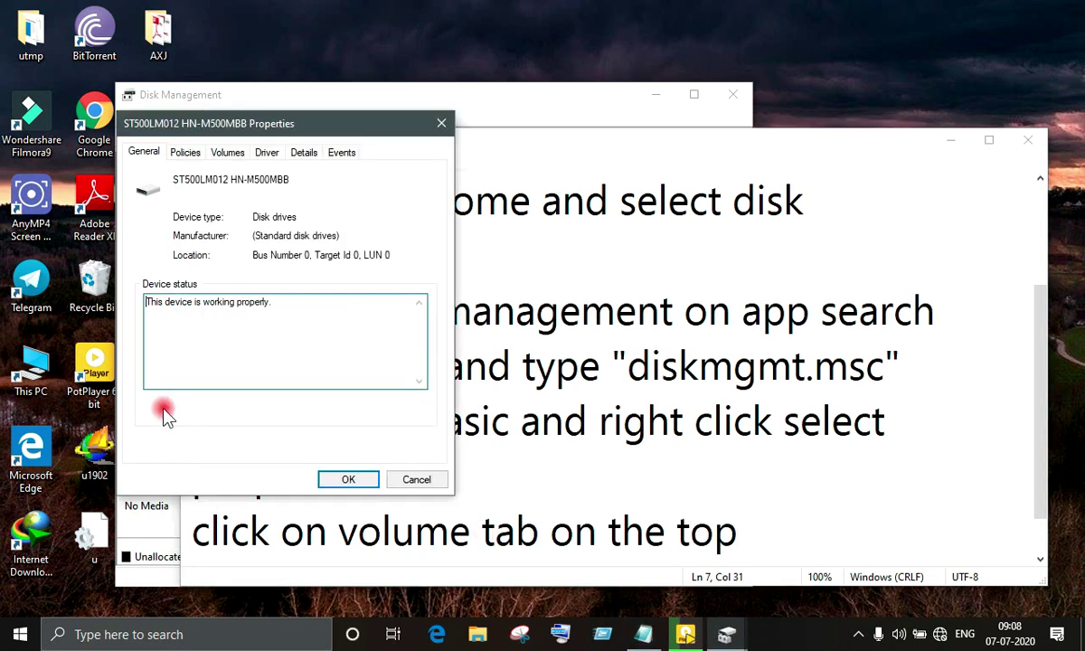
key(ctrl+Tab)
key(ctrl+Tab)
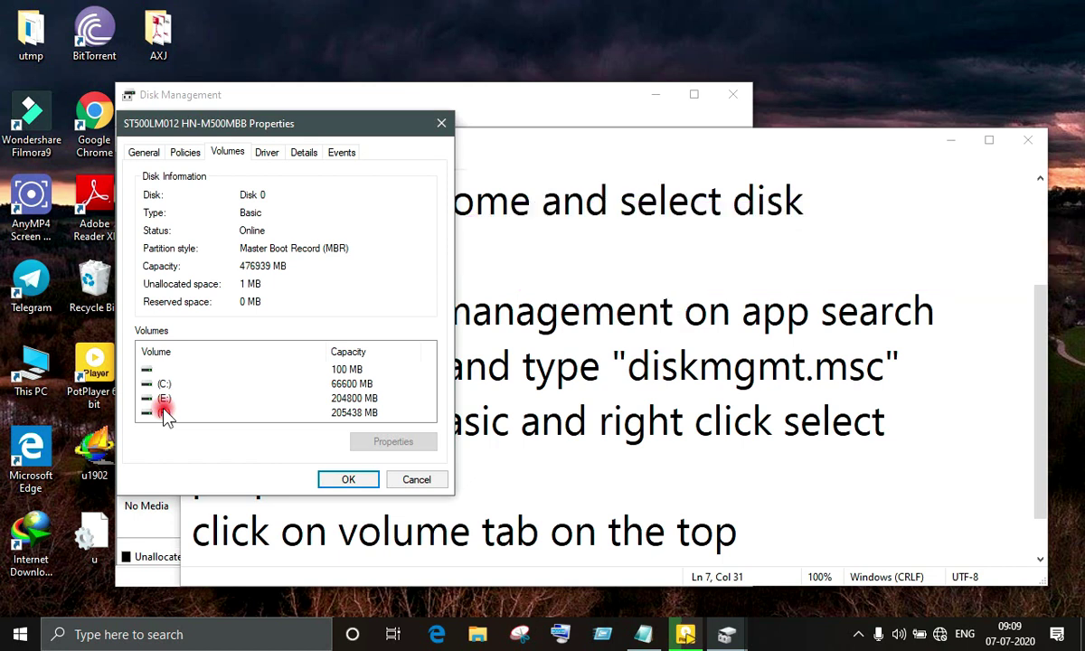
Add an eighth line to the Notepad note reading "in this way you can check your partition style"
click(763, 529)
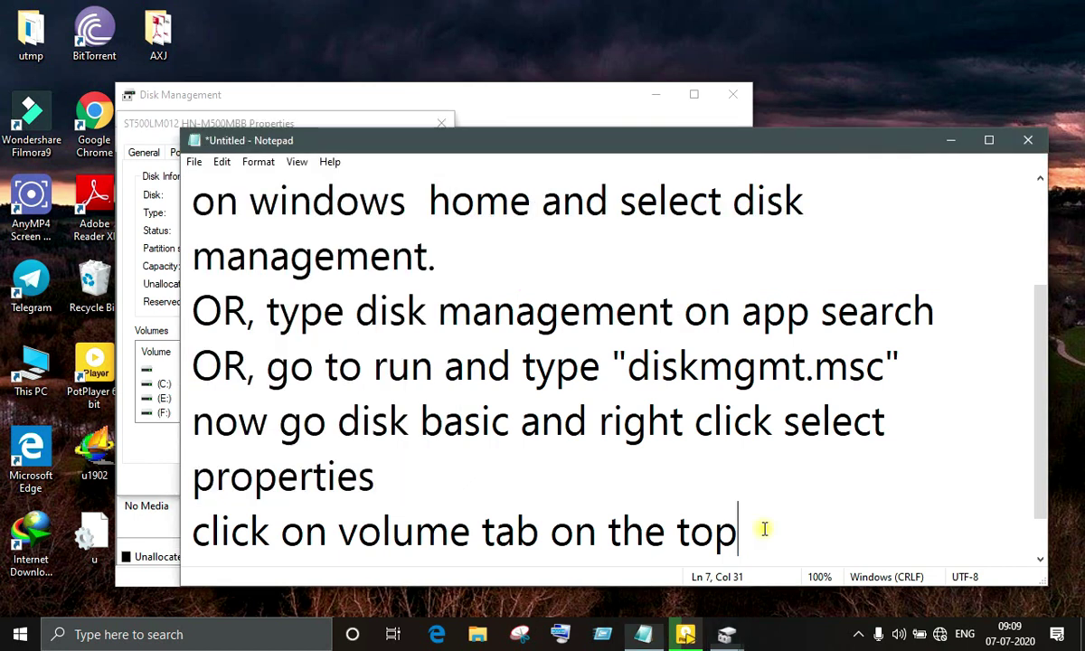
key(Return)
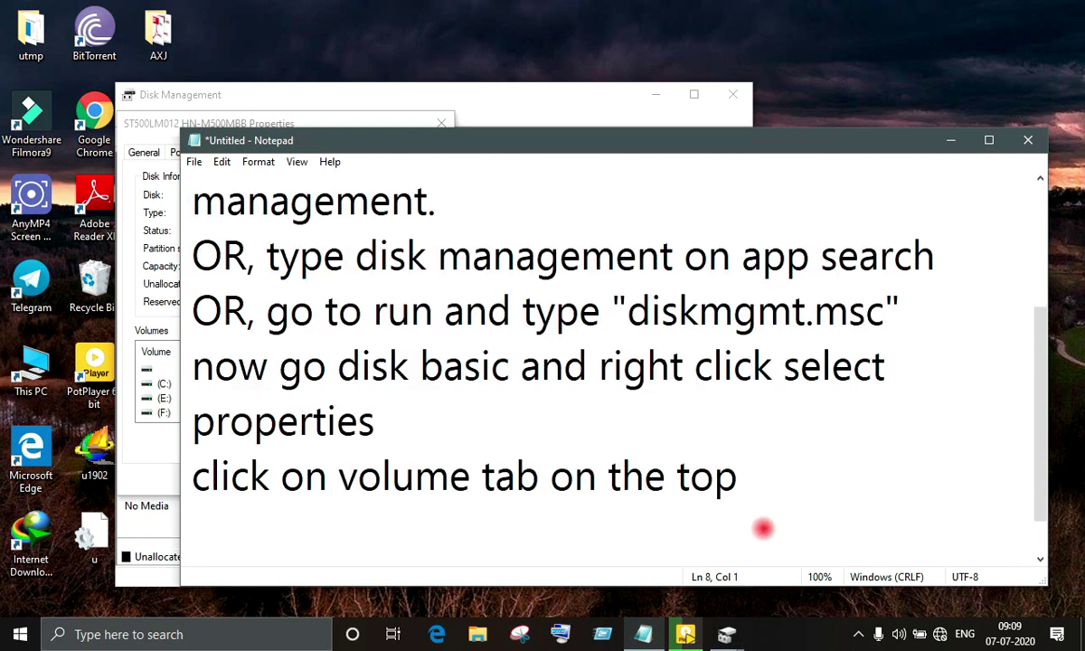
text(th)
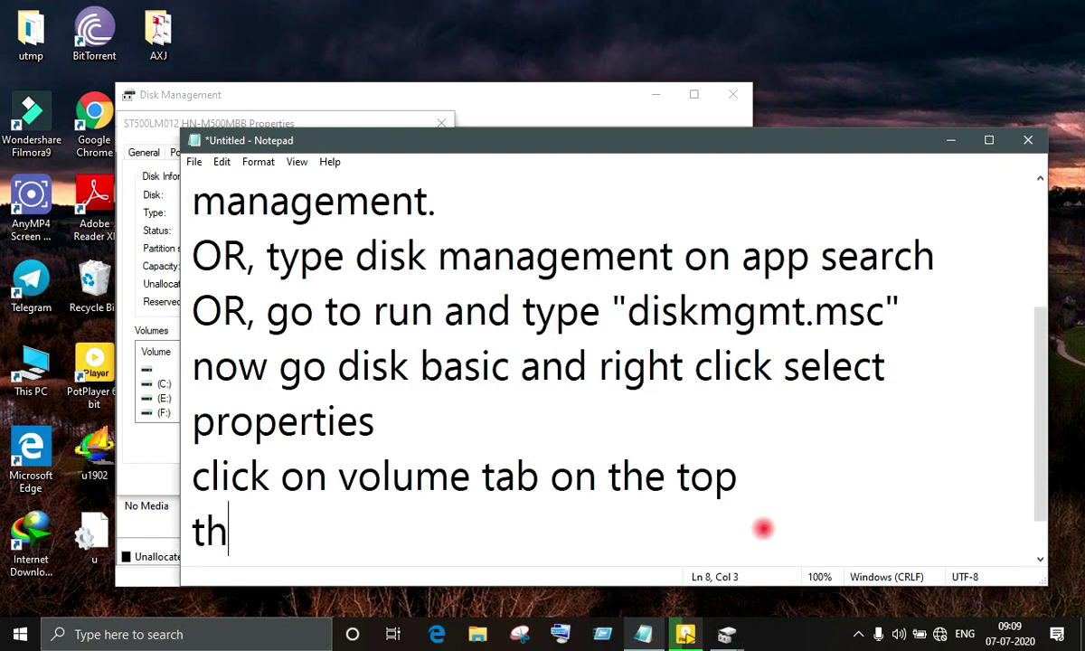
key(BackSpace)
key(BackSpace)
text(in)
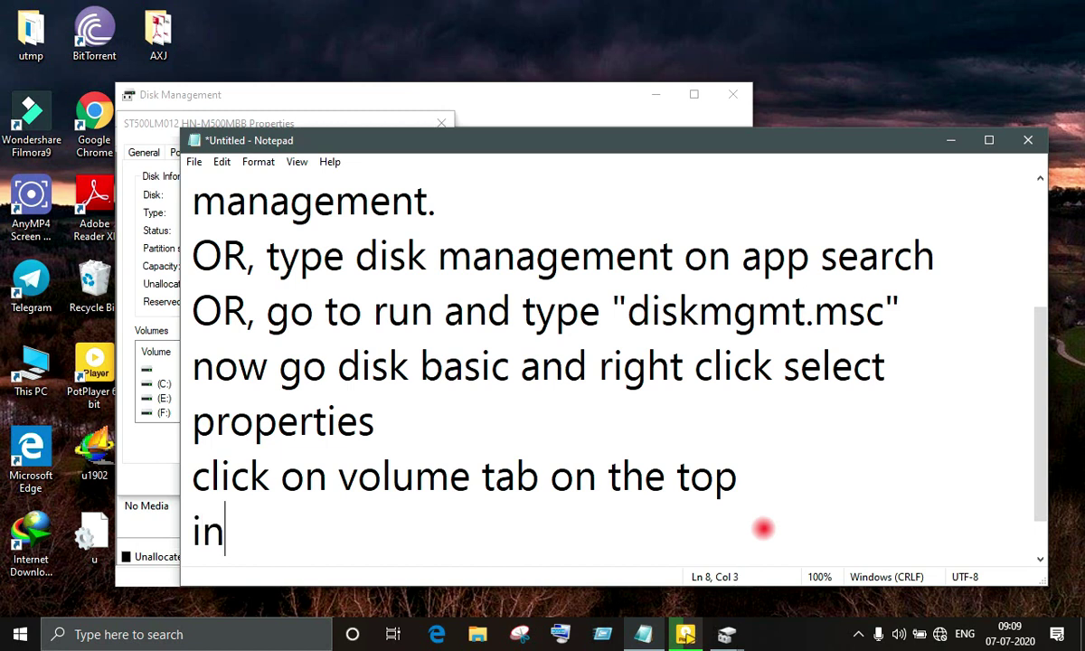
text( this )
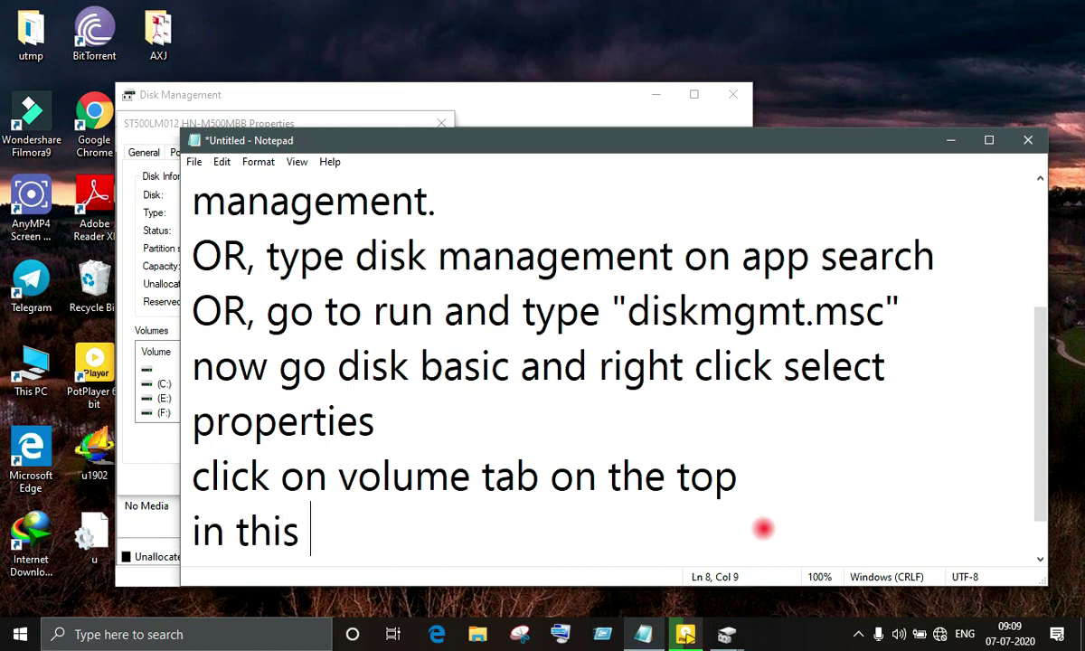
text(way y)
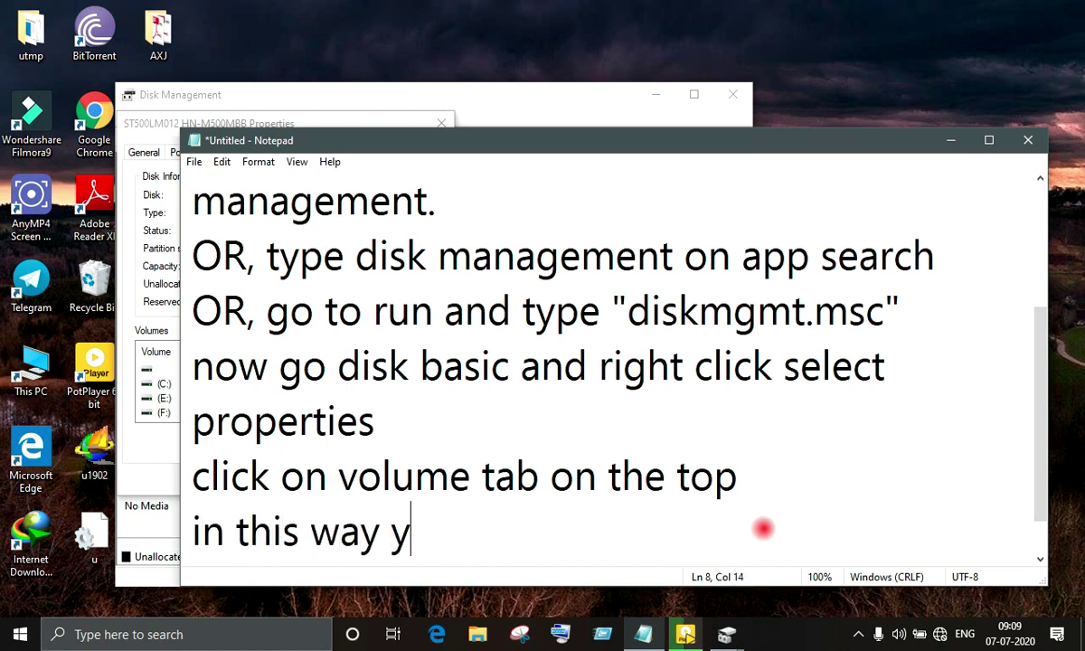
text(ou c)
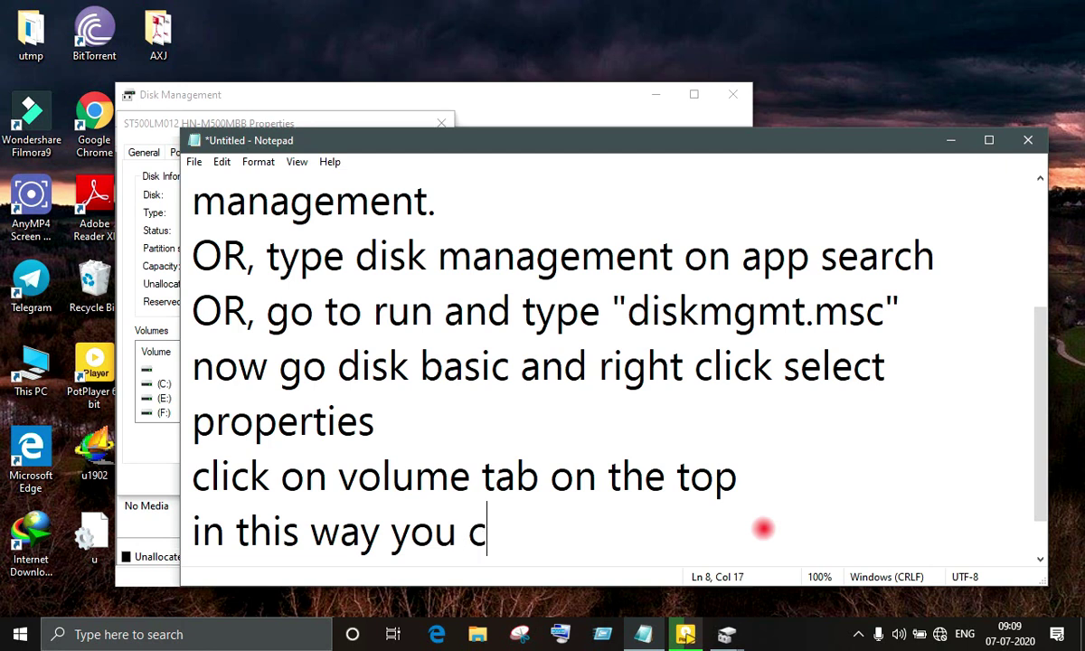
text(an che)
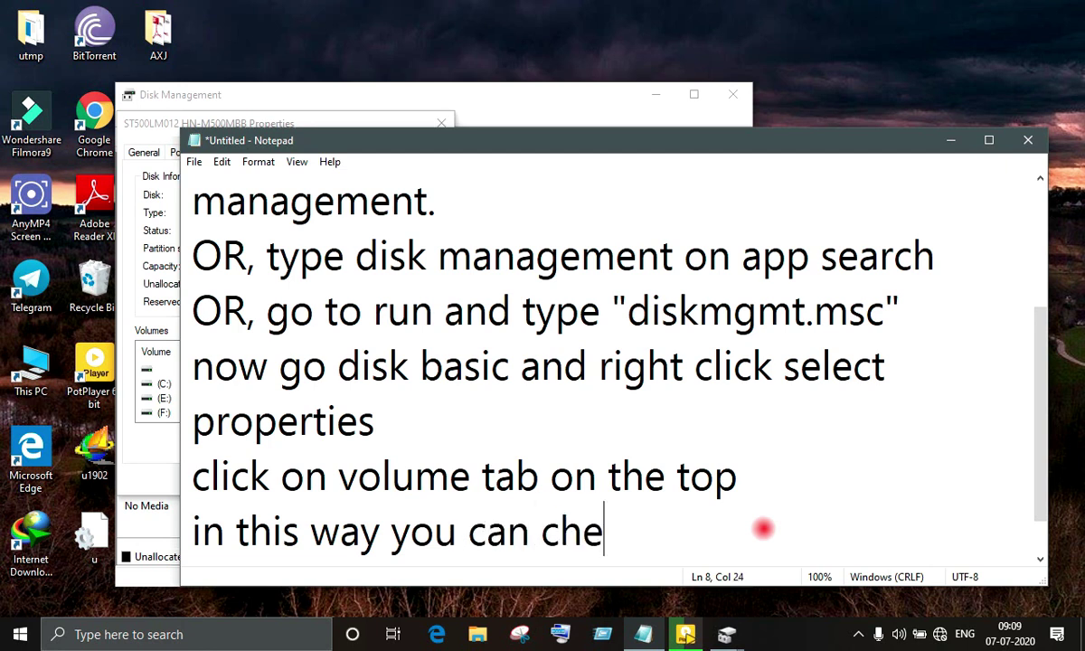
text(ck you)
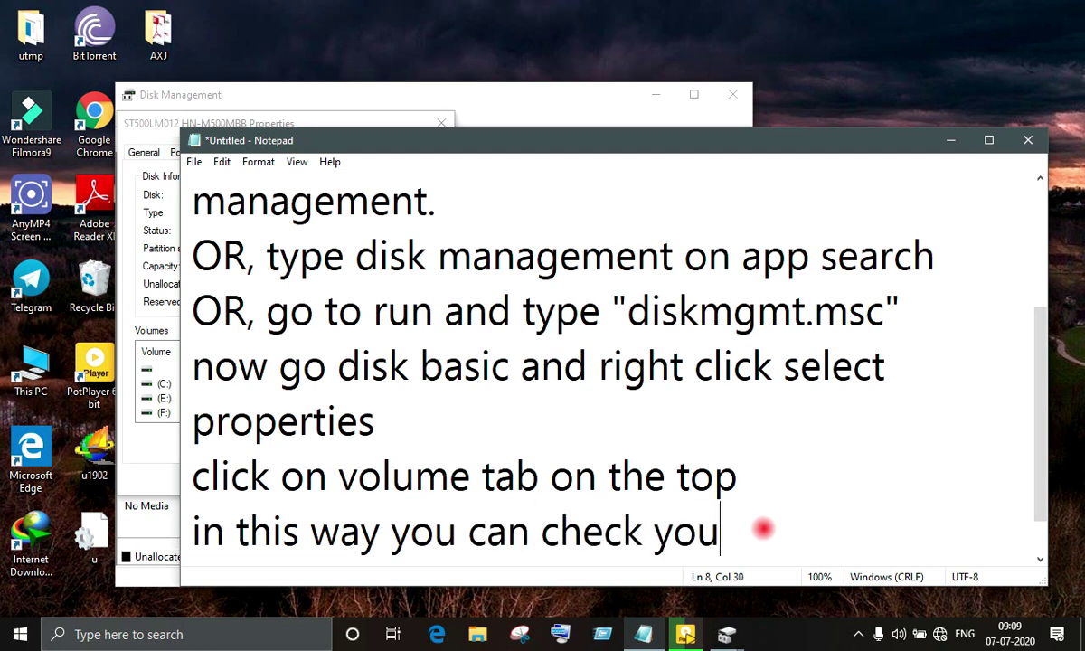
text(r parti)
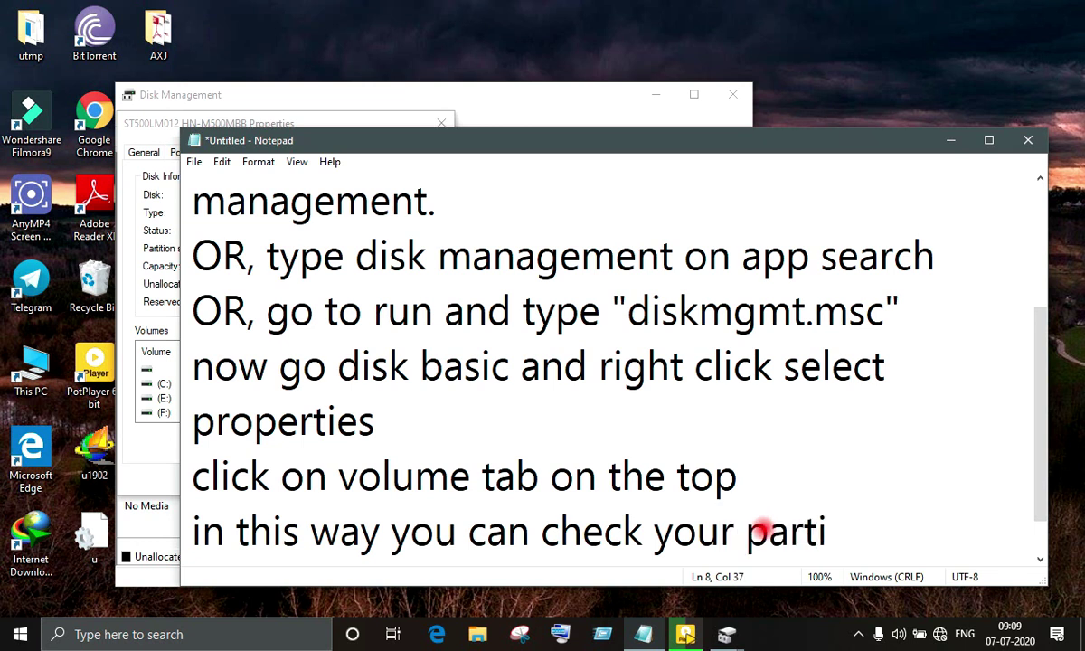
text(t)
text(ion)
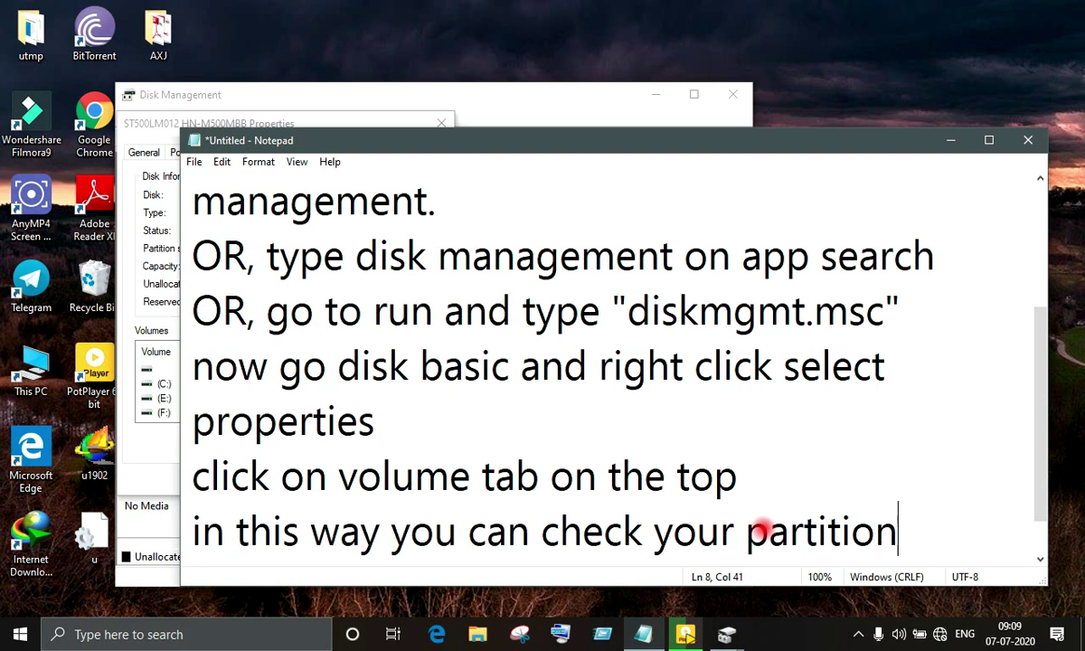
text( sty)
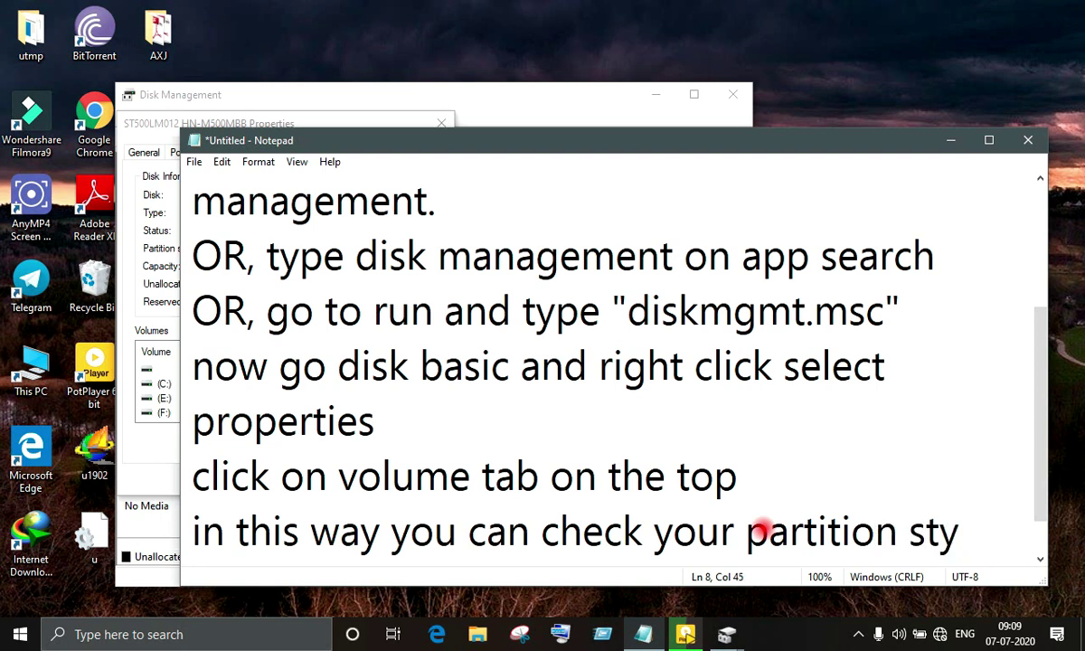
text(le)
Add a ninth line to the note reading "for my computer it is MBR partition" and bring the Disk 0 properties back into view
key(Return)
text(fo)
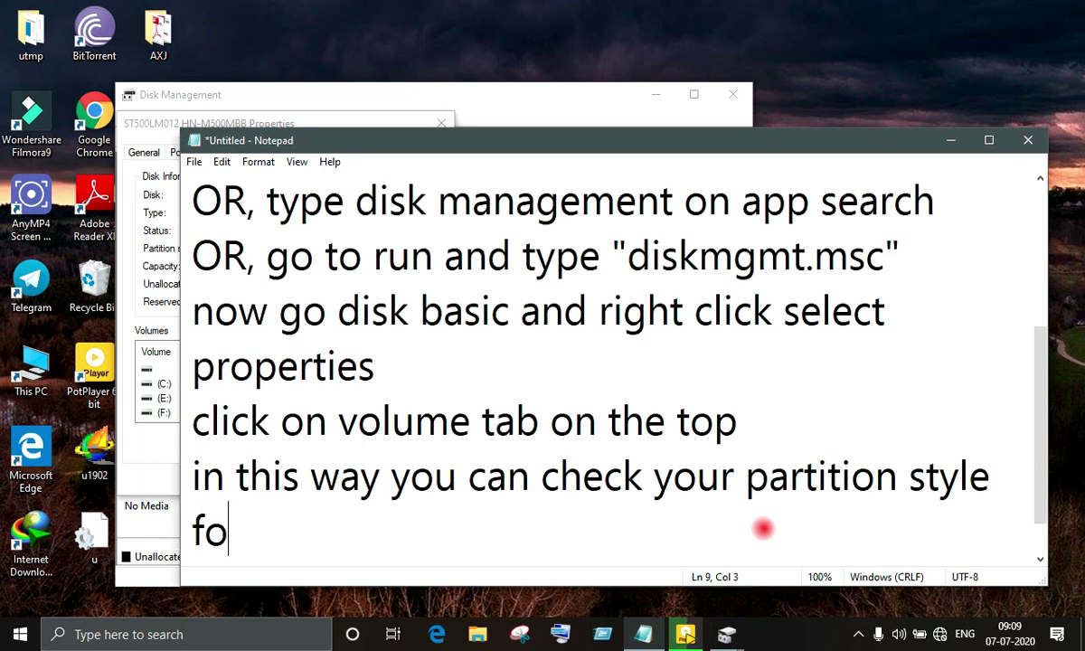
text(r my c)
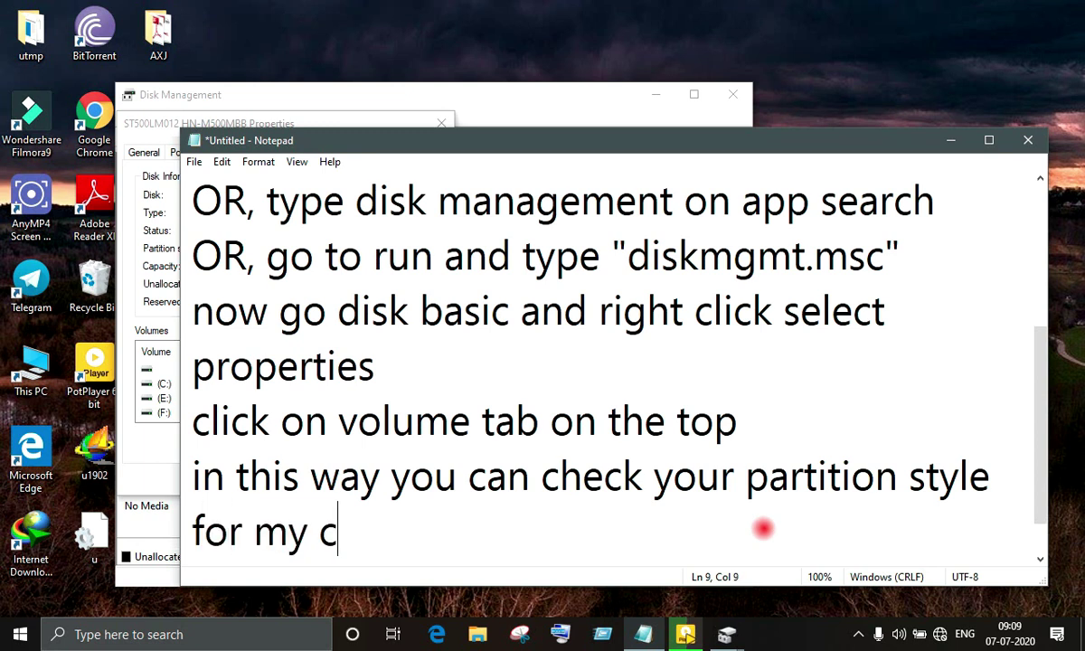
text(ompute)
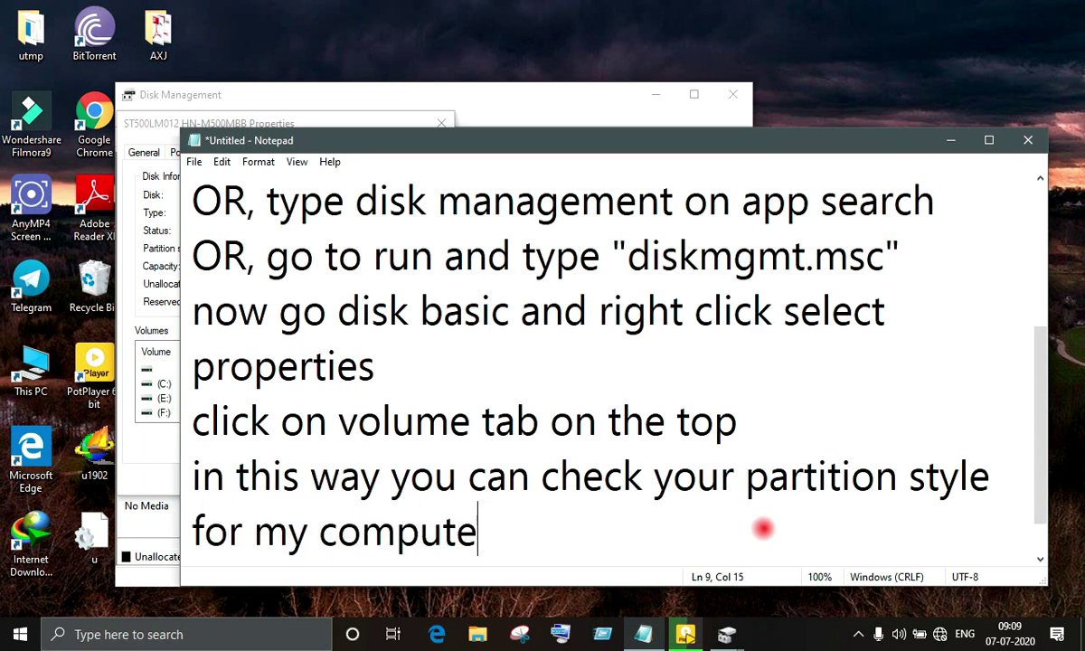
text(r is)
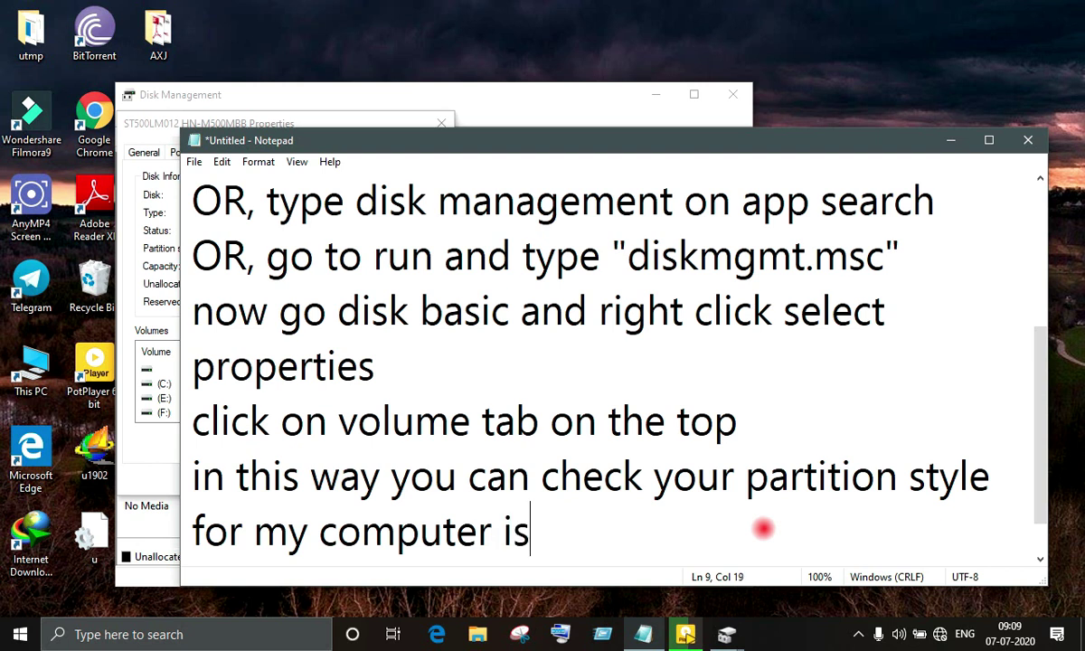
key(BackSpace)
text(t is)
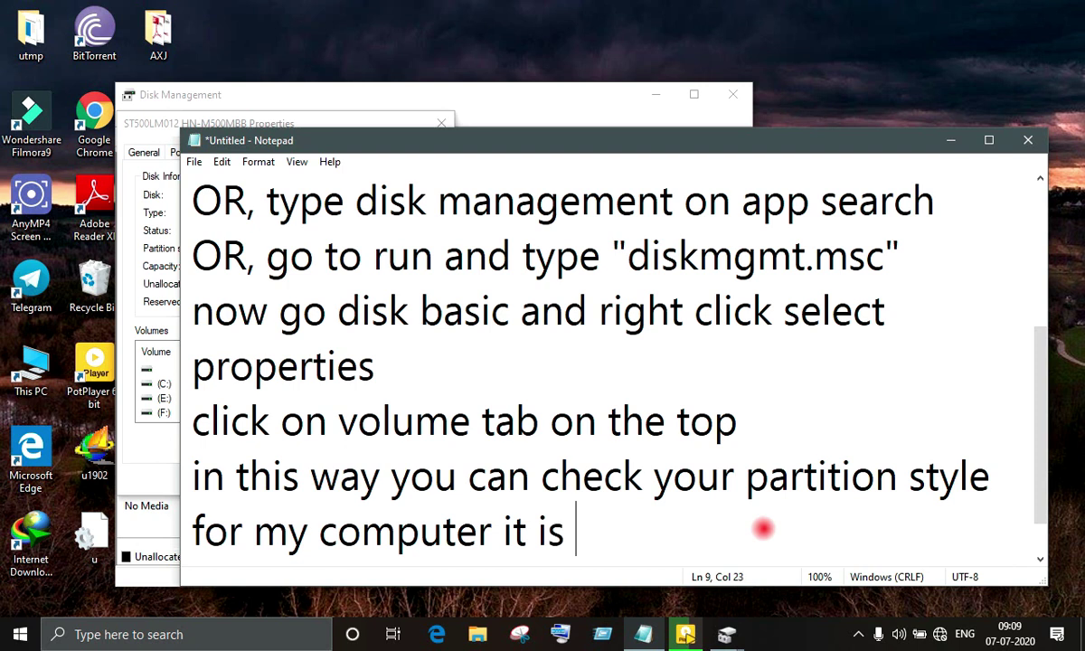
text( MBR )
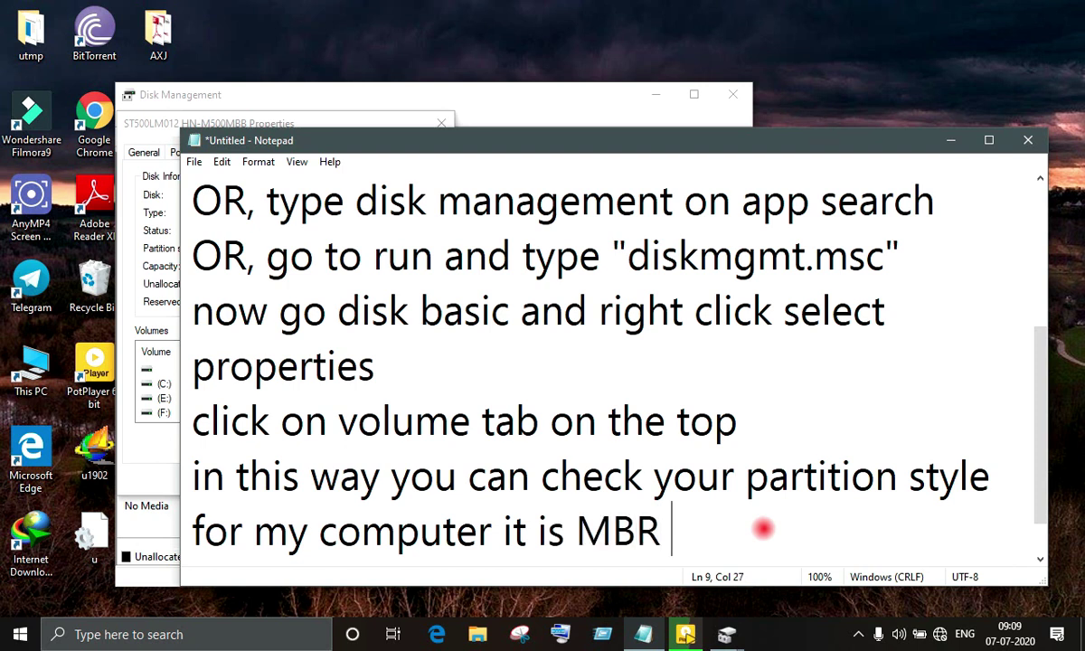
text(part)
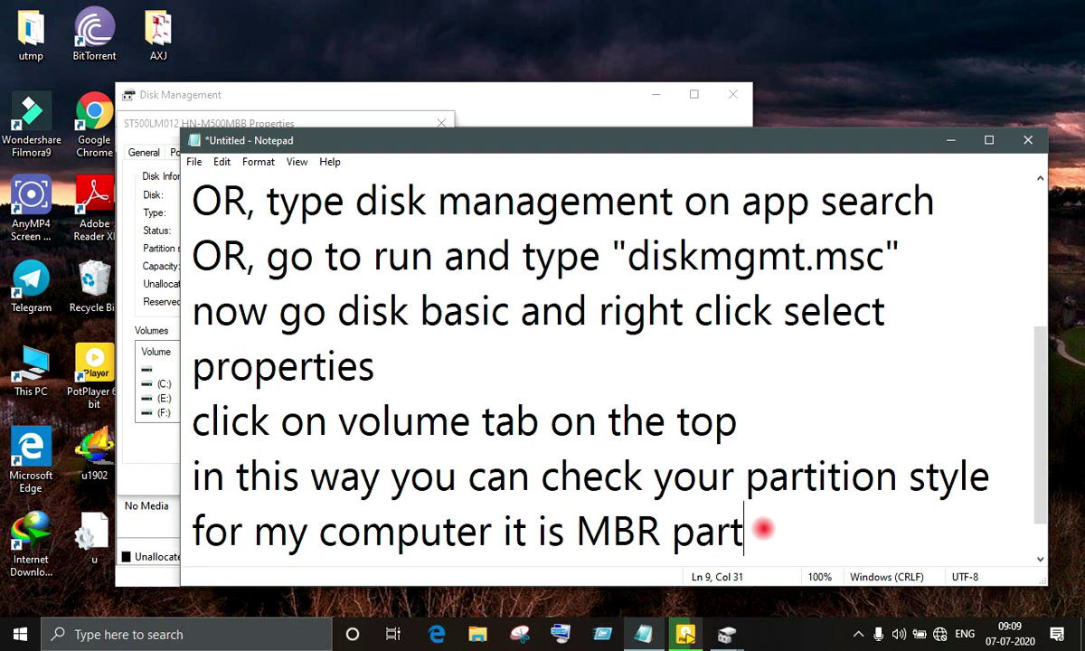
text(ition)
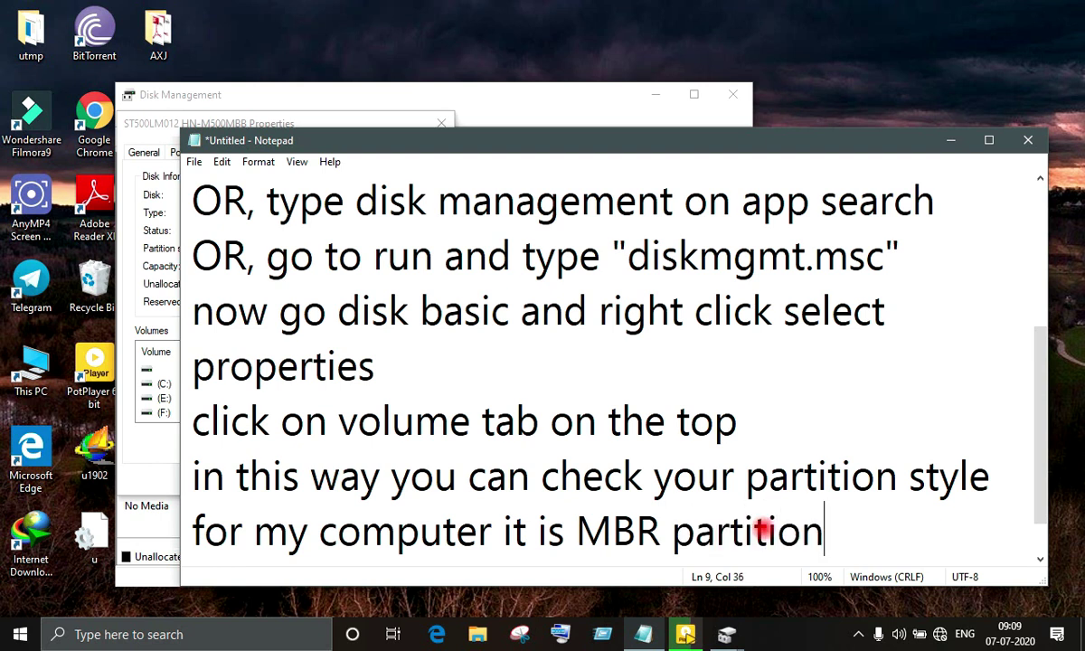
click(158, 215)
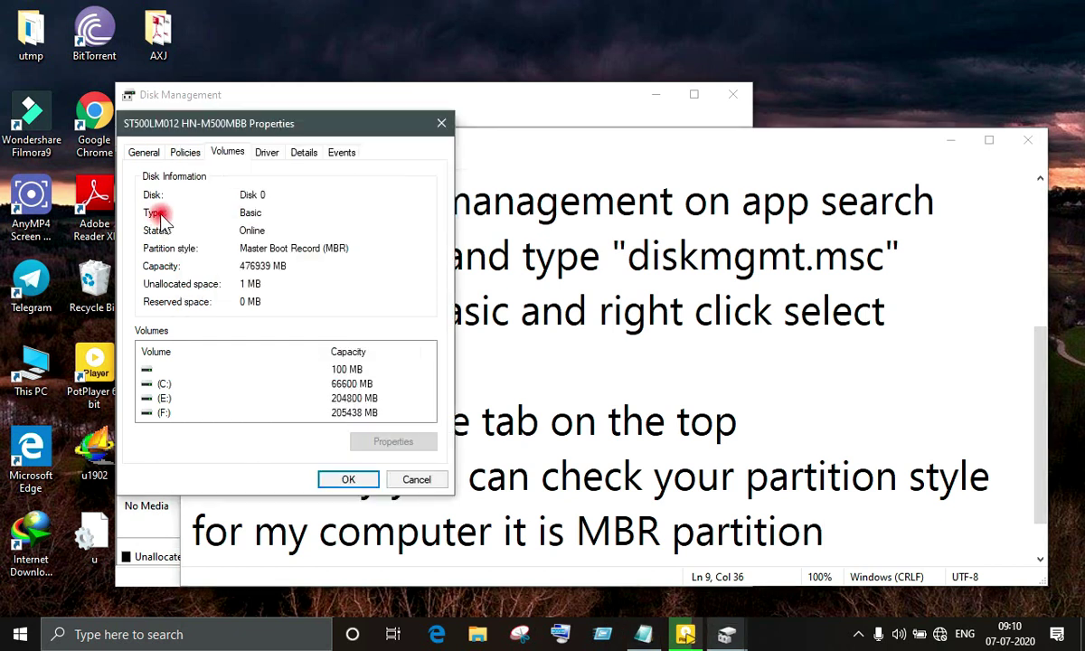
Return to the Notepad note and start a tenth line with "thanks for watchin"
click(863, 525)
key(Return)
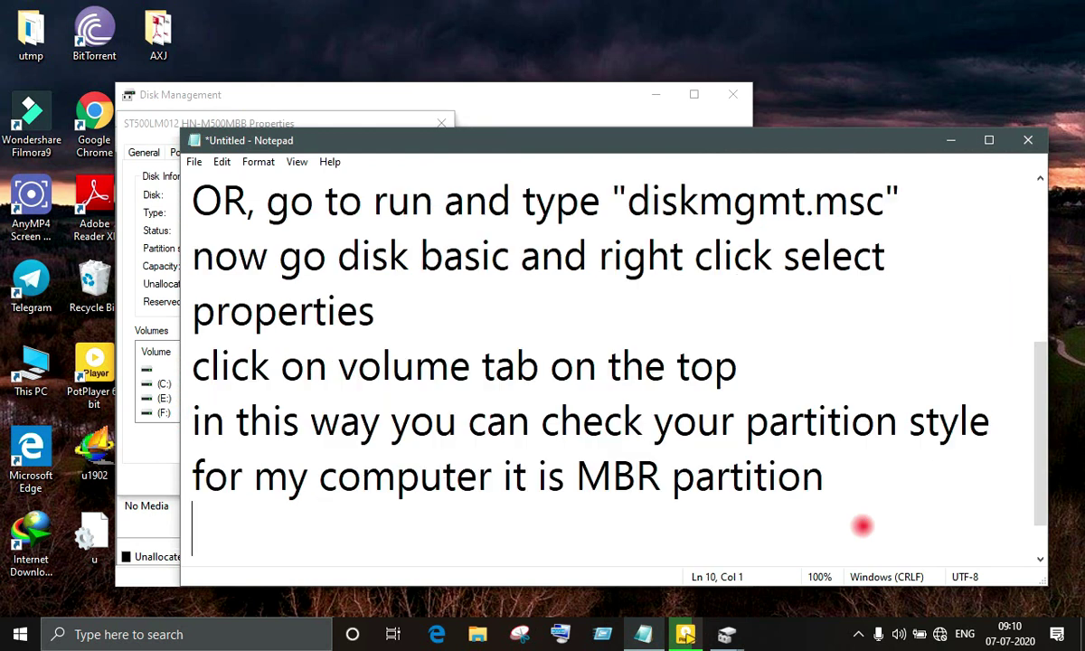
text(tha)
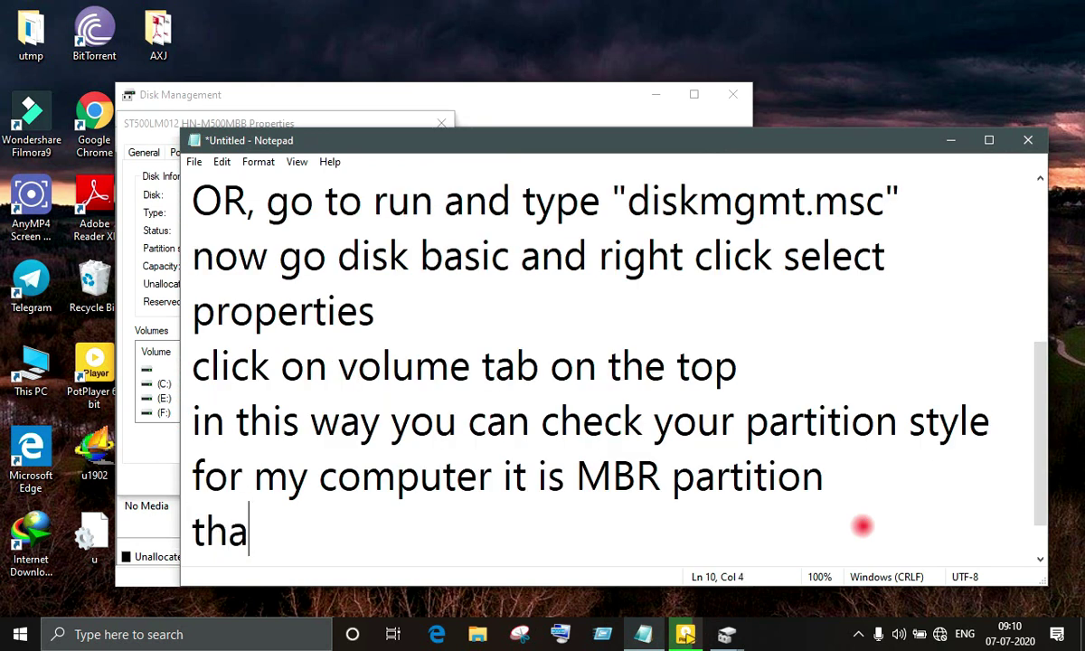
text(nks for w)
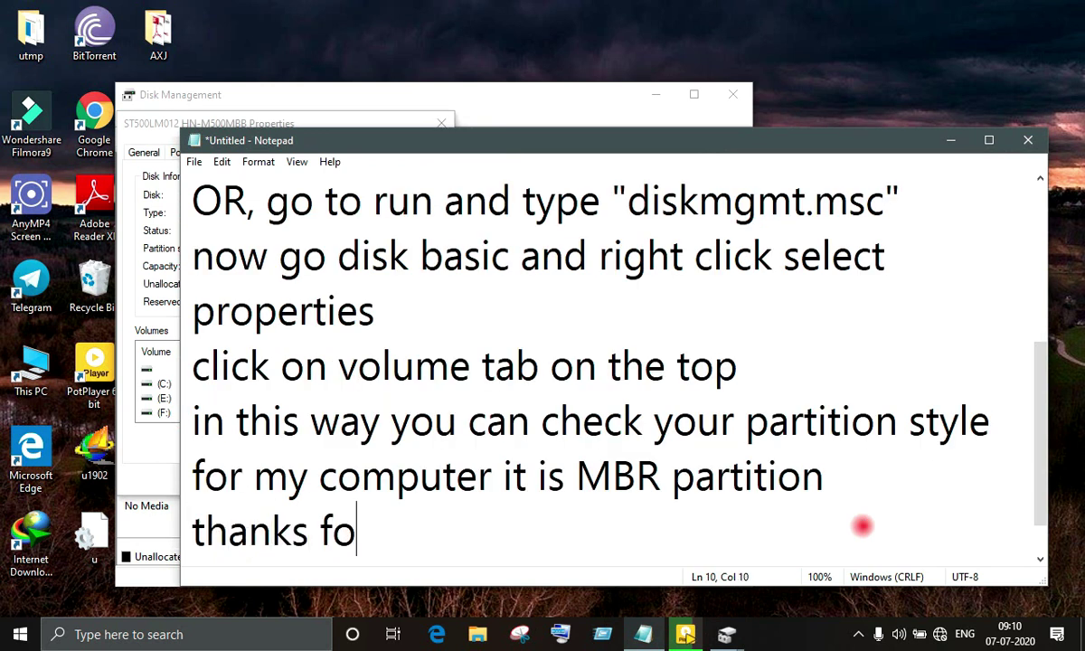
text(atchin)
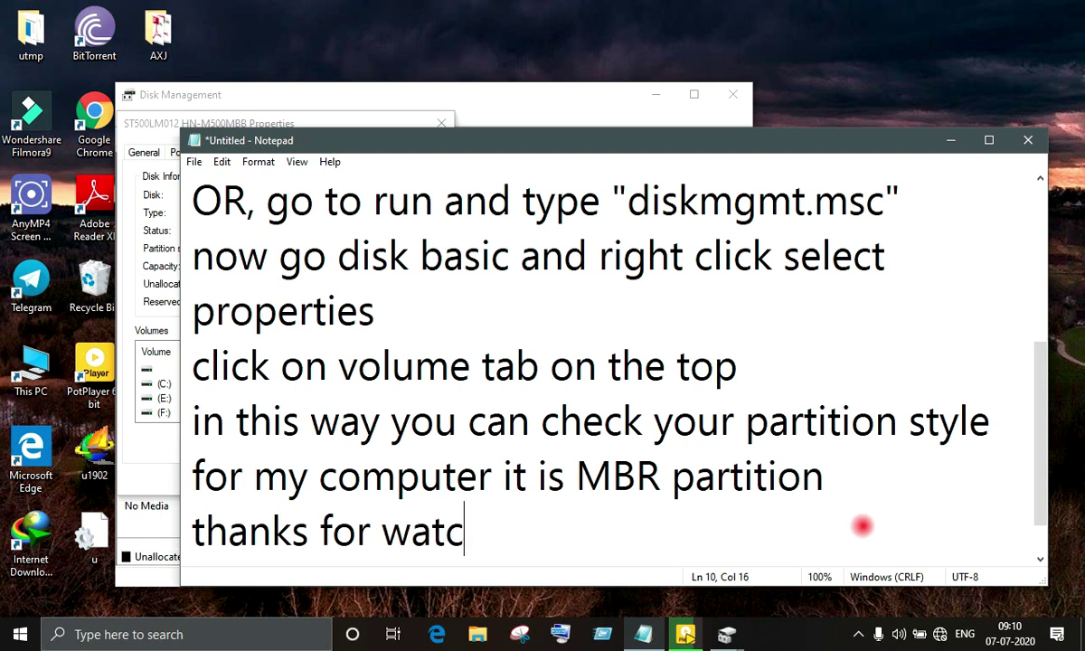